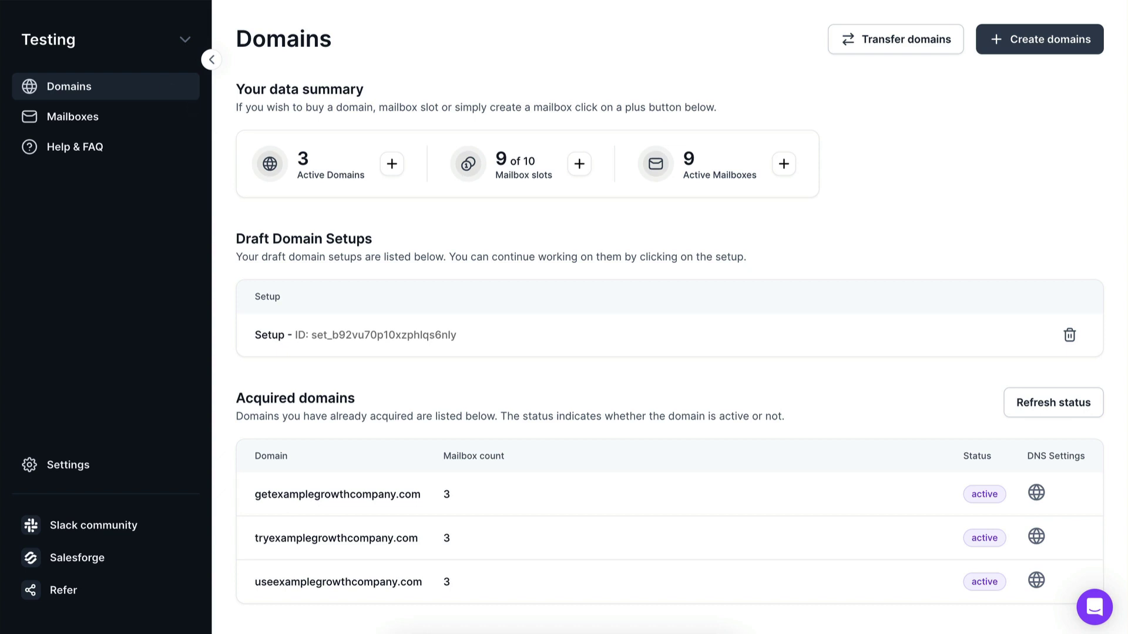
# Step: Auto-generate five suggested domains based on growthcompanytest.com
pyautogui.click(1008, 38)
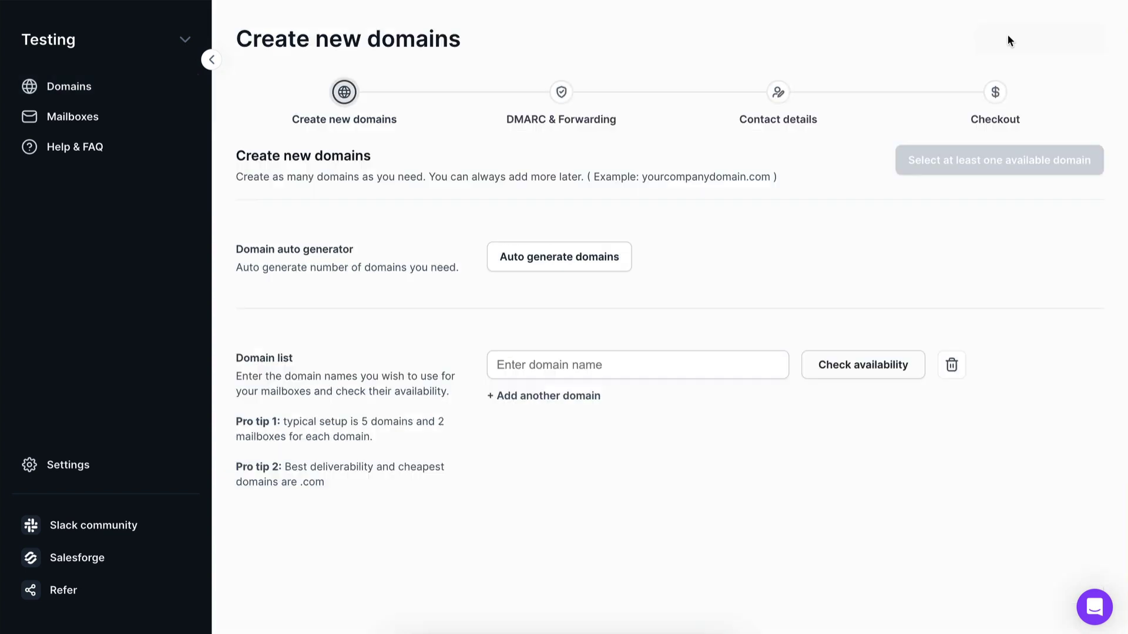
pyautogui.click(587, 246)
pyautogui.click(439, 338)
pyautogui.press('BackSpace')
pyautogui.write('5')
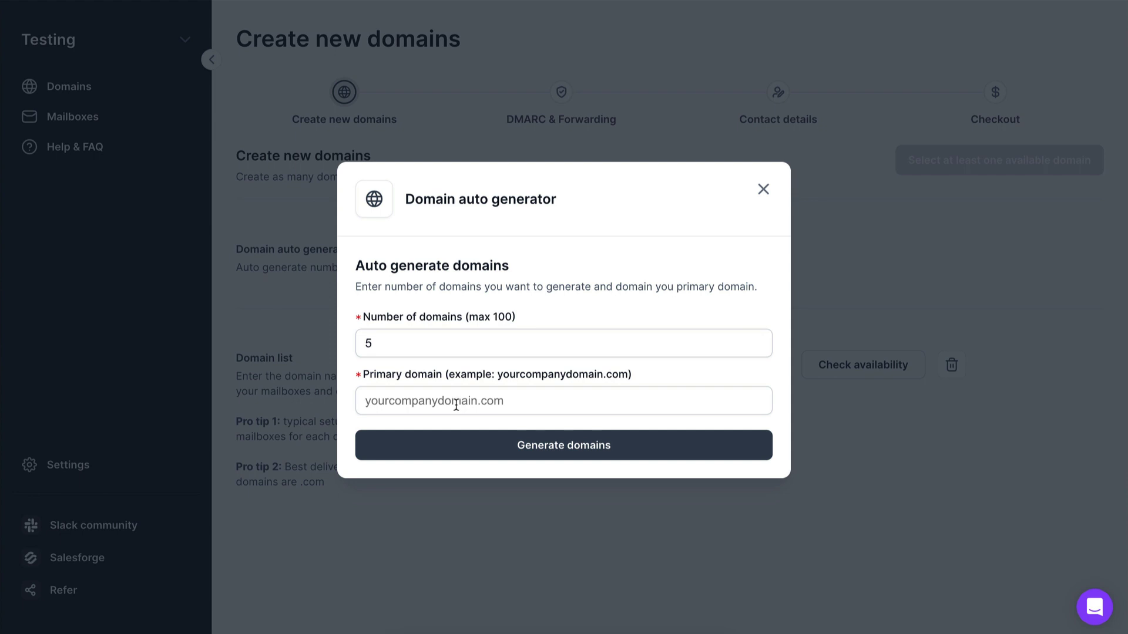
pyautogui.write('growthcompanytest.com')
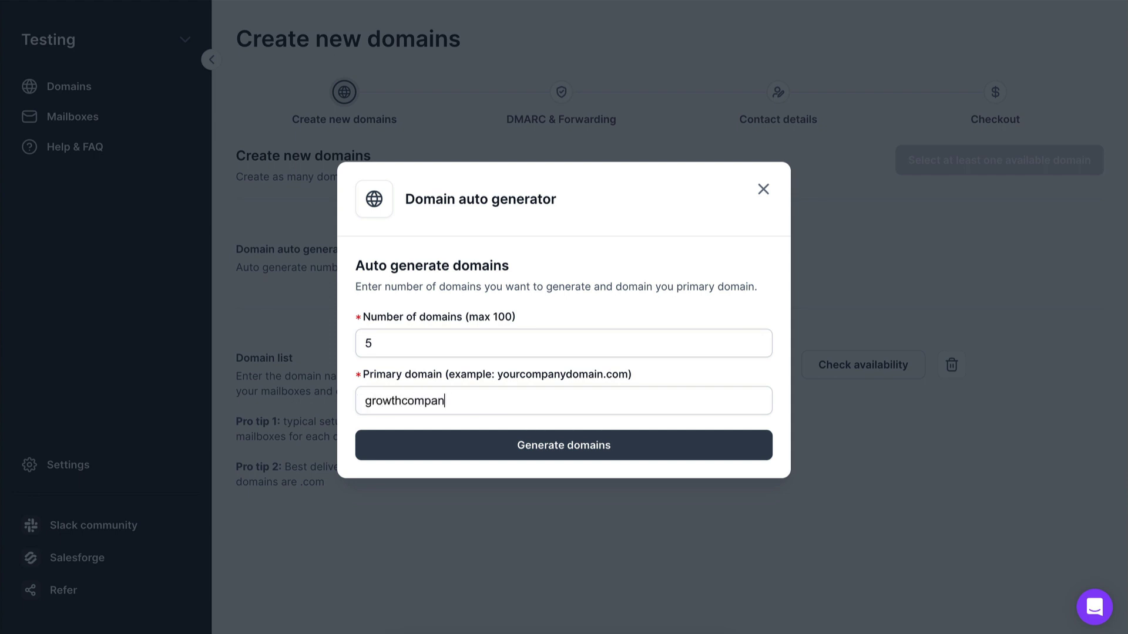
pyautogui.click(495, 446)
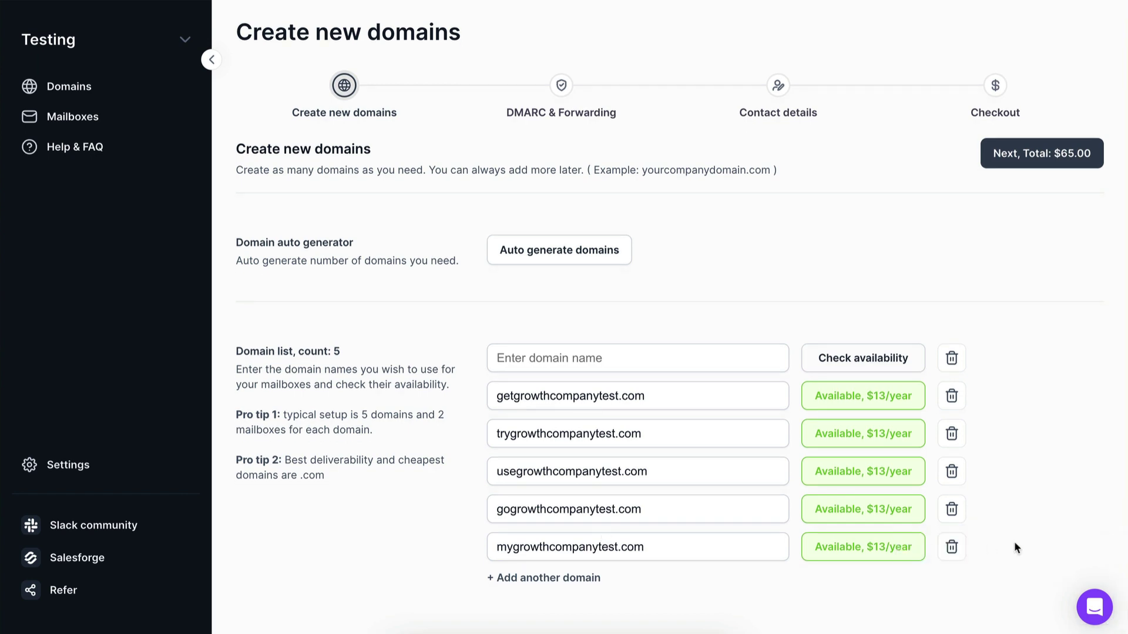
# Step: Set the mailbox auto generator to get-, try- and useexamplegrowthcompany.com with 3 mailboxes each
pyautogui.click(71, 118)
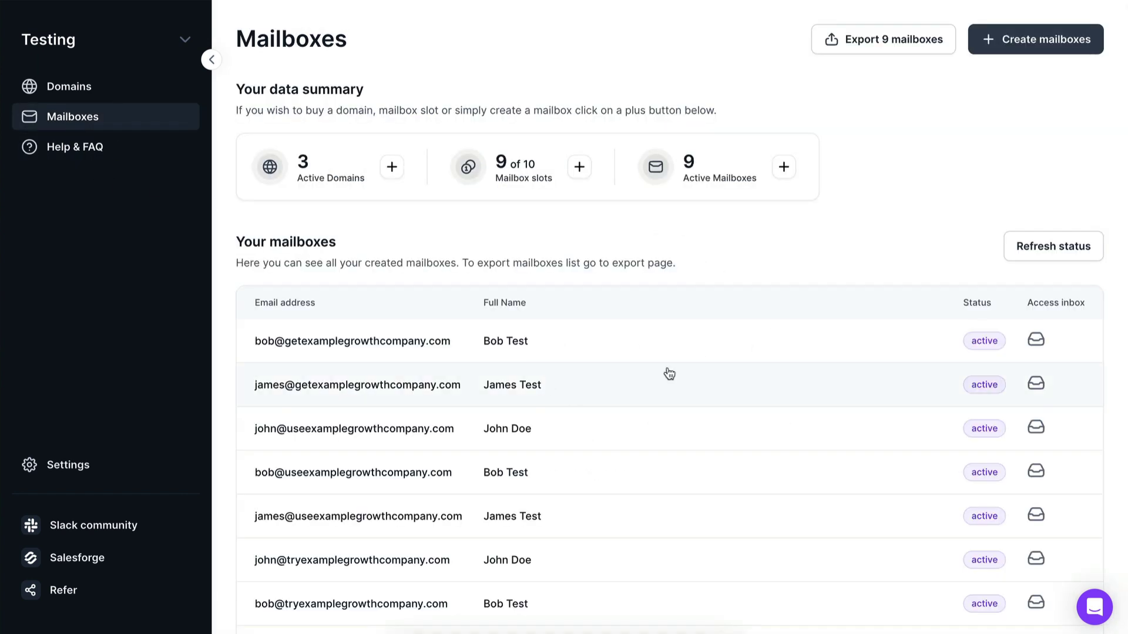
pyautogui.click(1013, 39)
pyautogui.click(590, 302)
pyautogui.click(451, 353)
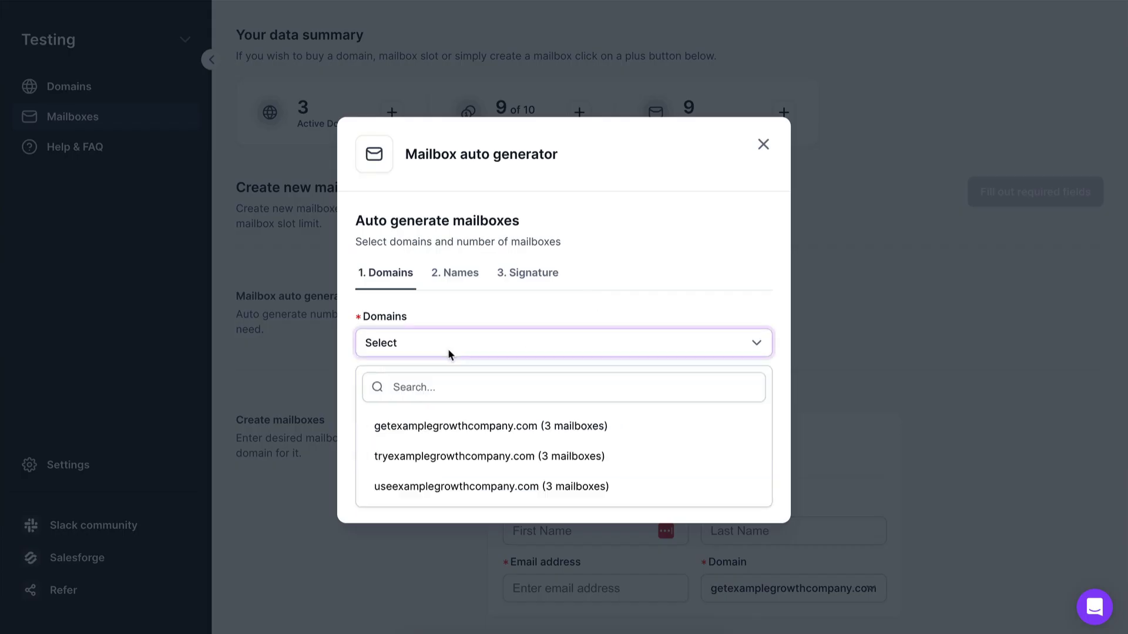
pyautogui.click(450, 427)
pyautogui.click(450, 457)
pyautogui.click(451, 486)
pyautogui.click(476, 312)
pyautogui.click(464, 445)
pyautogui.write('3')
# Step: Use random male and female names and generate the nine mailboxes
pyautogui.click(476, 487)
pyautogui.click(455, 405)
pyautogui.click(453, 520)
pyautogui.click(529, 447)
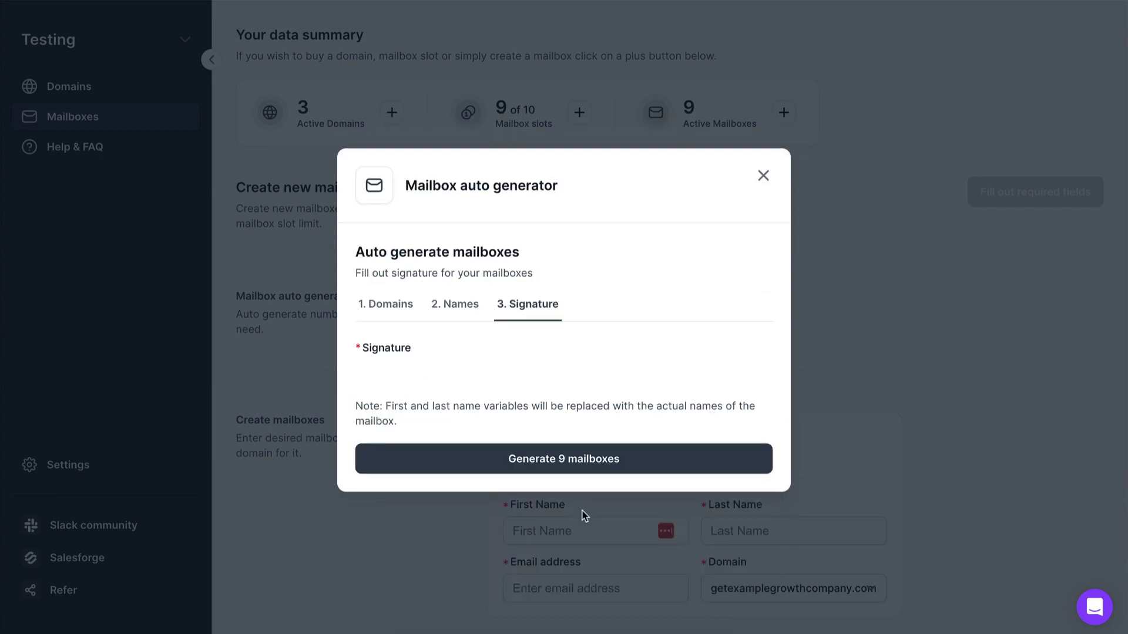
pyautogui.click(550, 540)
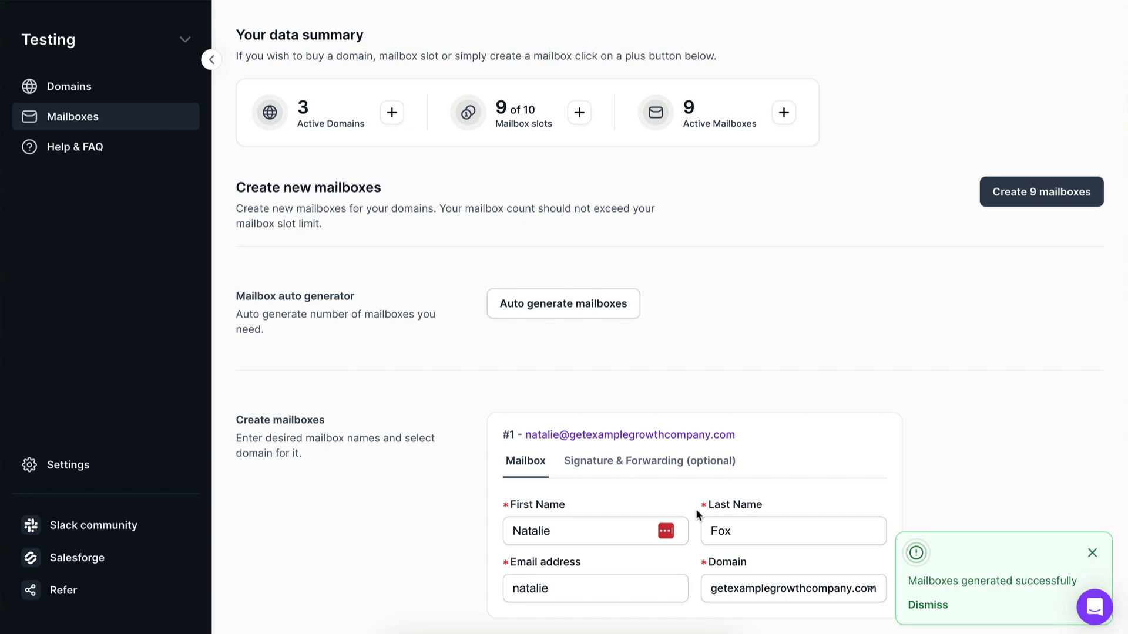
pyautogui.scroll(-20, 696, 509)
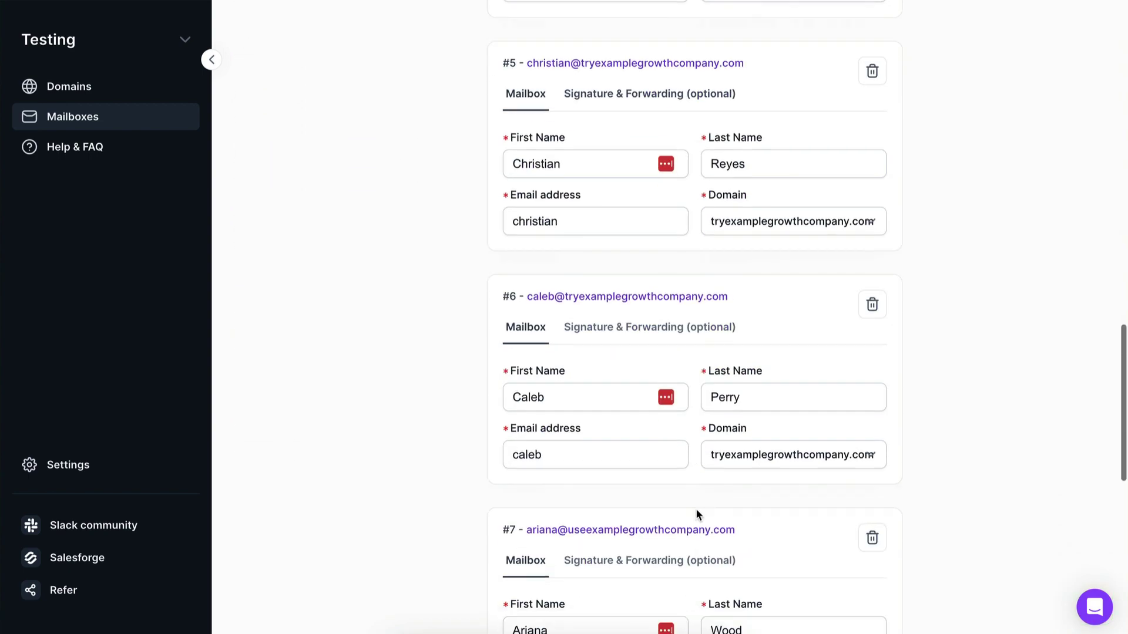
pyautogui.scroll(-10, 695, 509)
pyautogui.scroll(20, 695, 508)
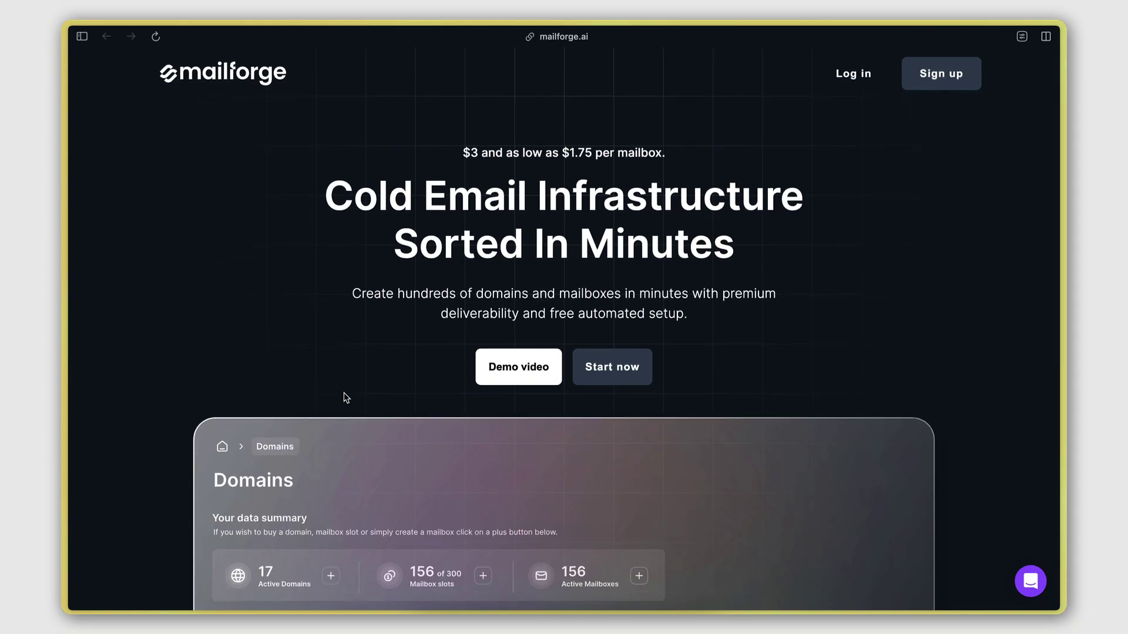
# Step: Scroll the mailforge.ai landing page down and back up
pyautogui.scroll(-4, 344, 392)
pyautogui.scroll(4, 344, 392)
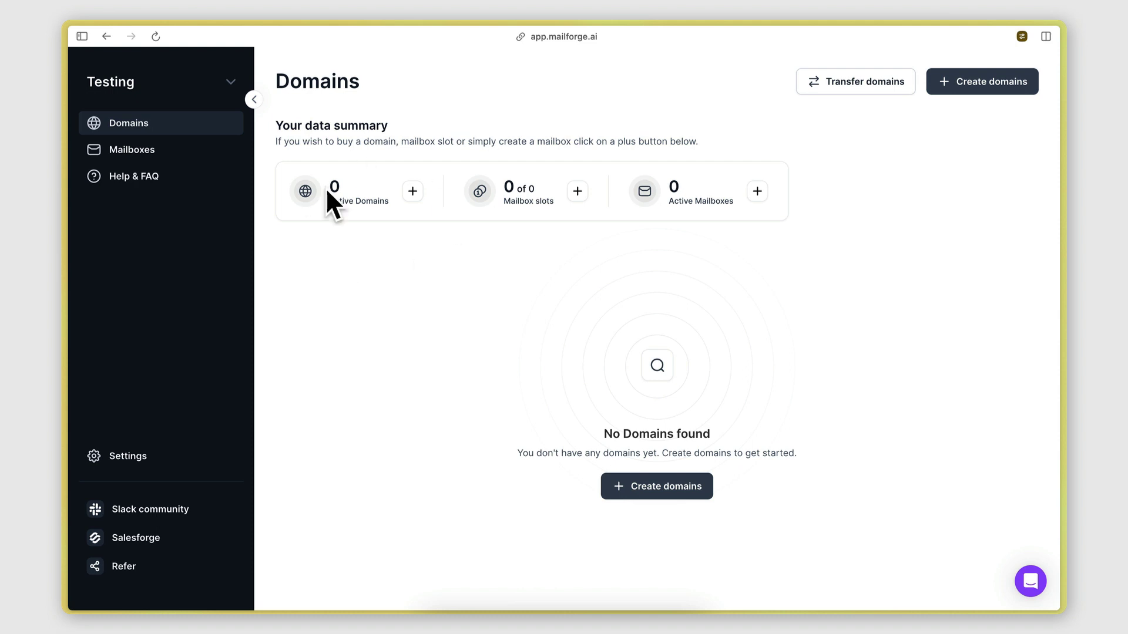
# Step: Auto-generate 3 domains from examplegrowthcompany.com: get-, try- and useexamplegrowthcompany.com, $39.00 total
pyautogui.click(412, 192)
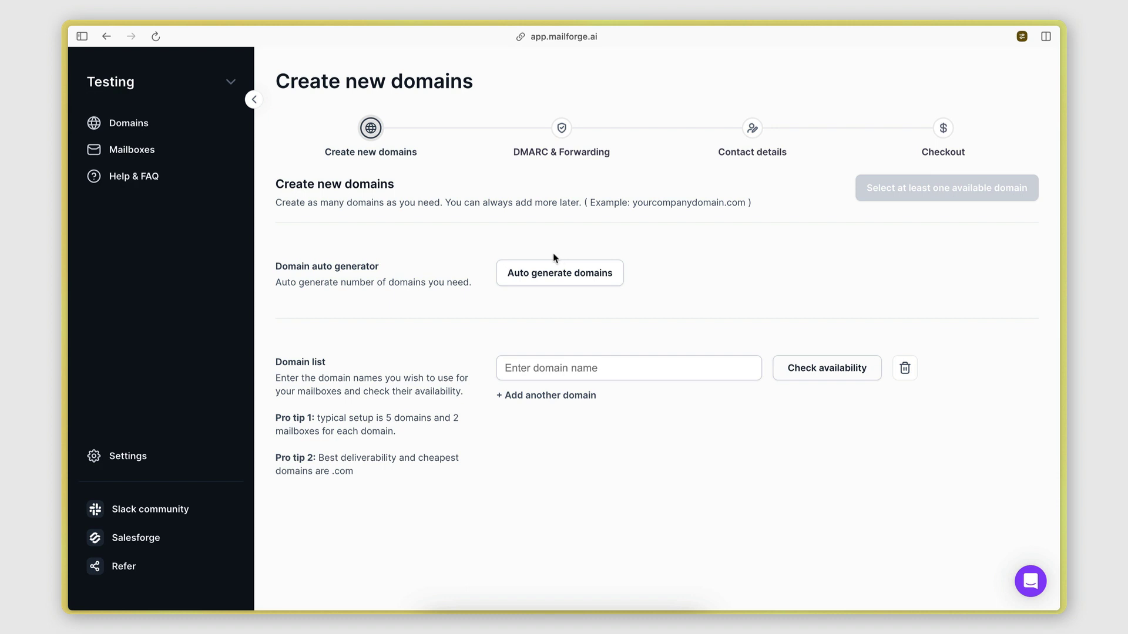
pyautogui.click(536, 272)
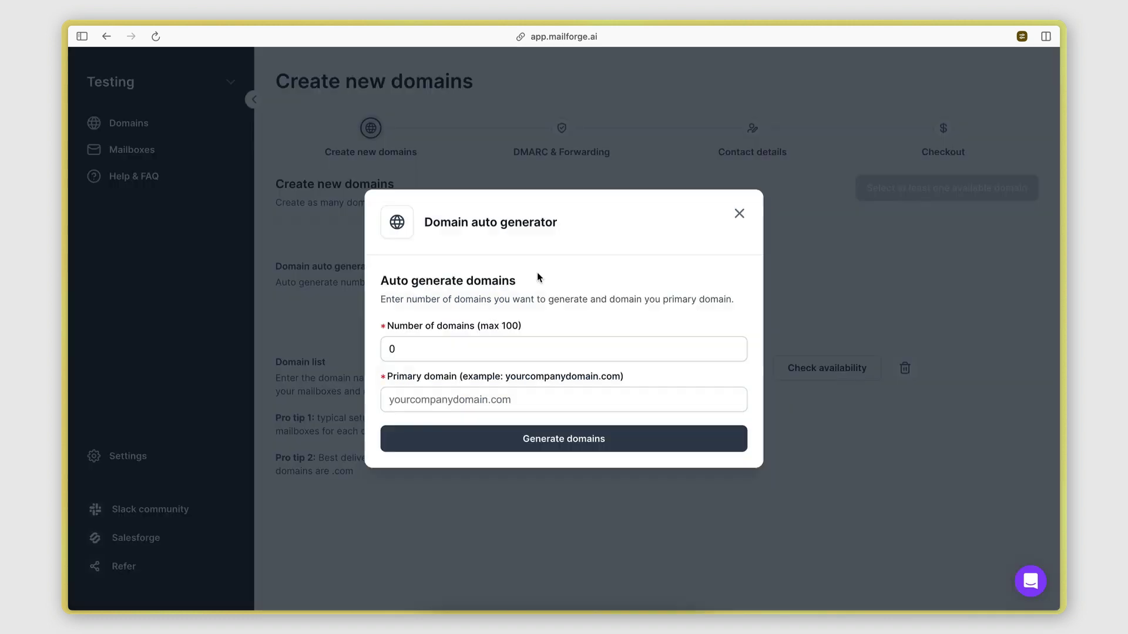
pyautogui.click(409, 346)
pyautogui.press('BackSpace')
pyautogui.write('3')
pyautogui.click(416, 399)
pyautogui.write('example')
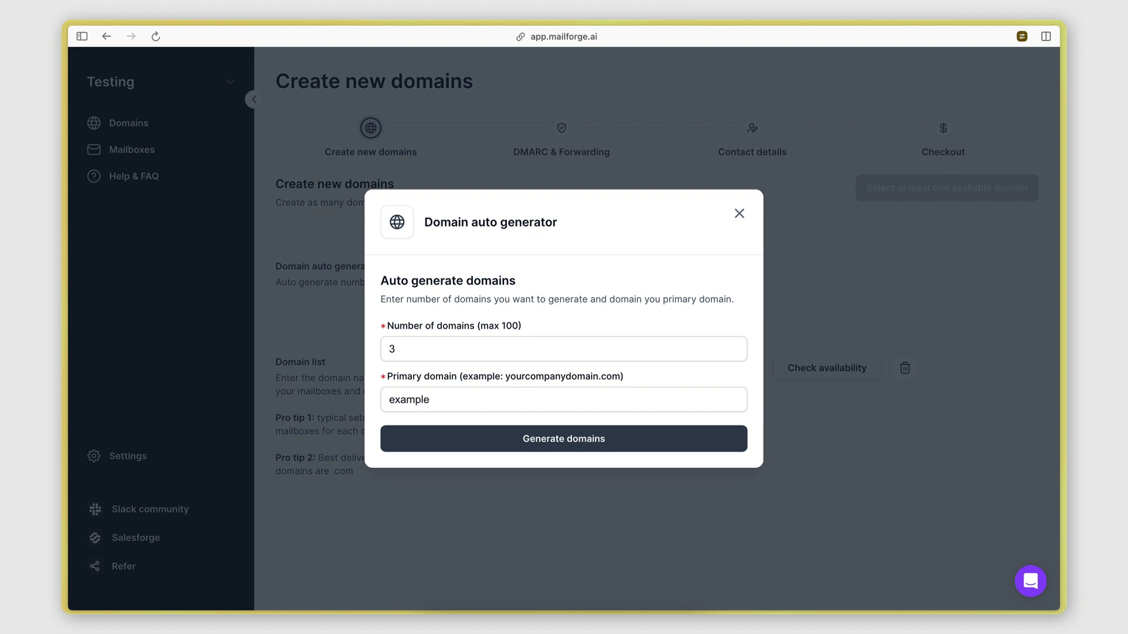
pyautogui.write('growthcompany.com')
pyautogui.click(525, 435)
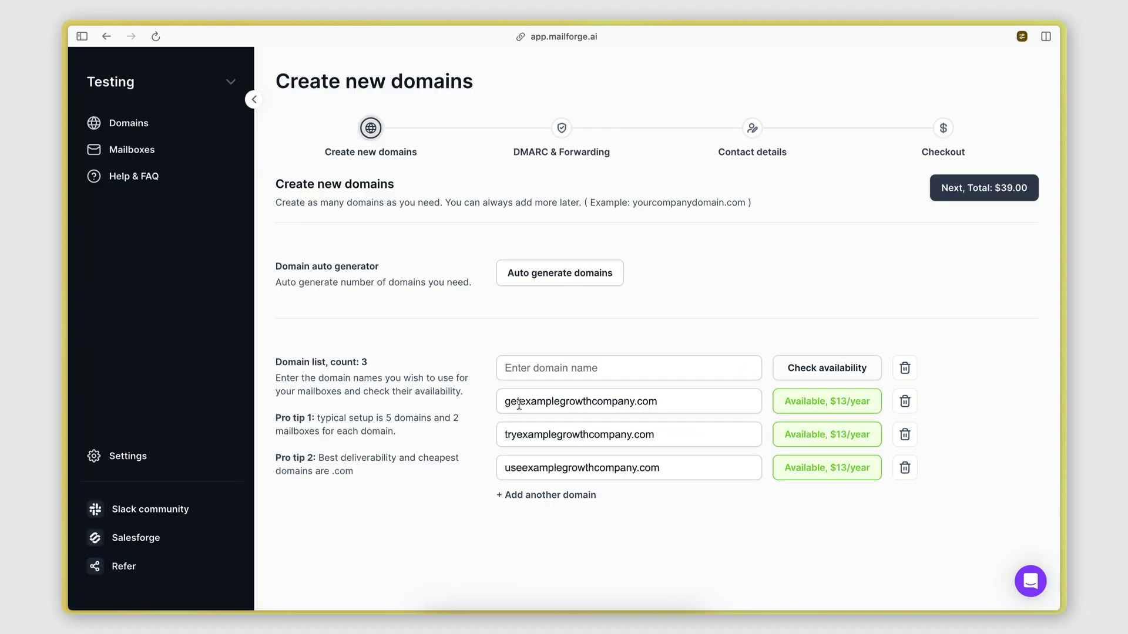
pyautogui.moveTo(519, 404); pyautogui.dragTo(634, 402)
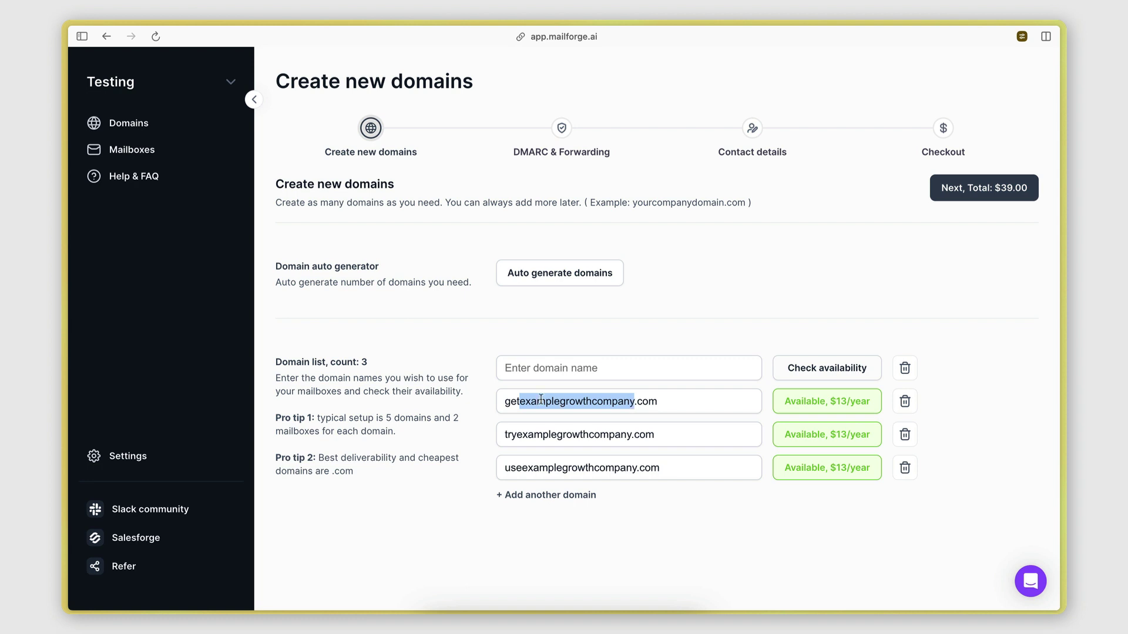
pyautogui.moveTo(503, 401); pyautogui.dragTo(503, 431)
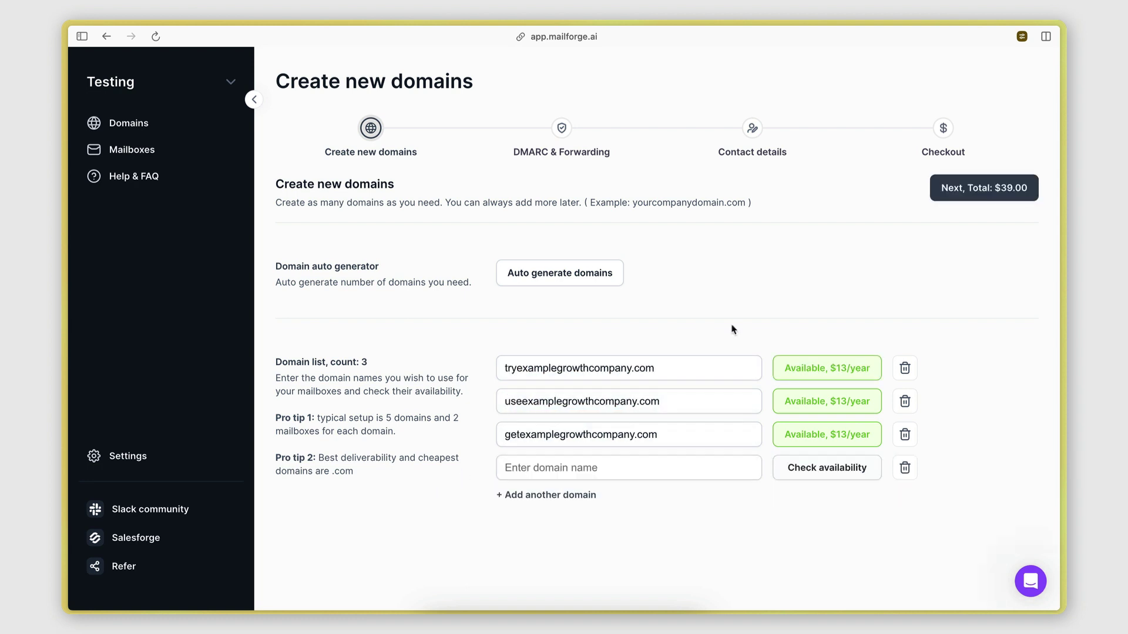
# Step: Go to DMARC & Forwarding and set examplegrowthcompany.com as the forwarding domain
pyautogui.click(954, 179)
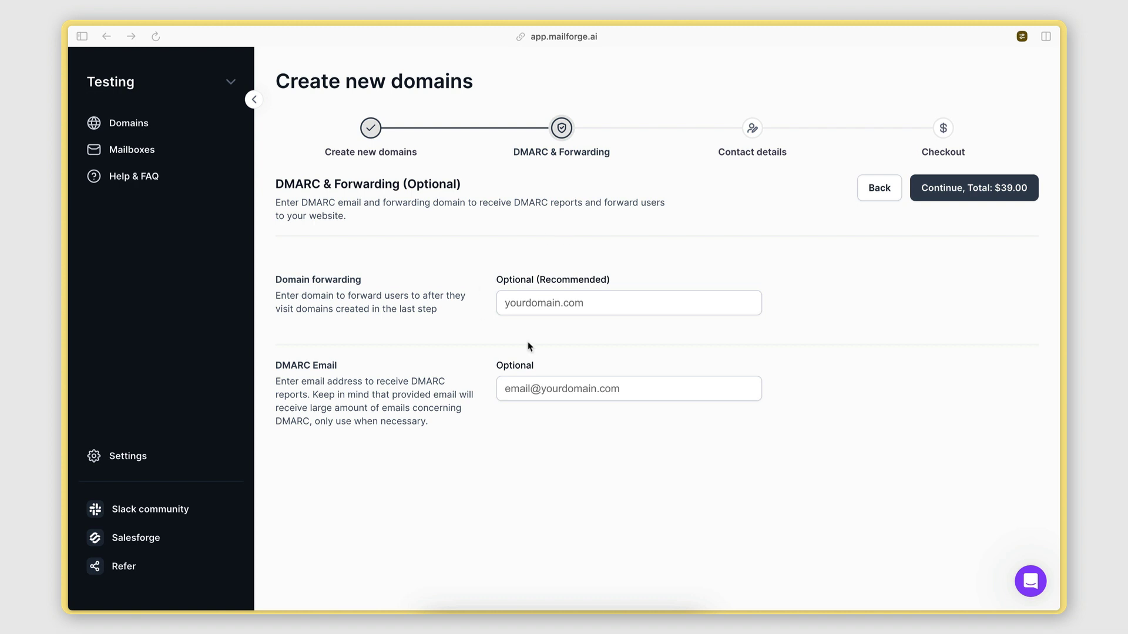
pyautogui.click(511, 303)
pyautogui.write('examplegrowthcompany.com')
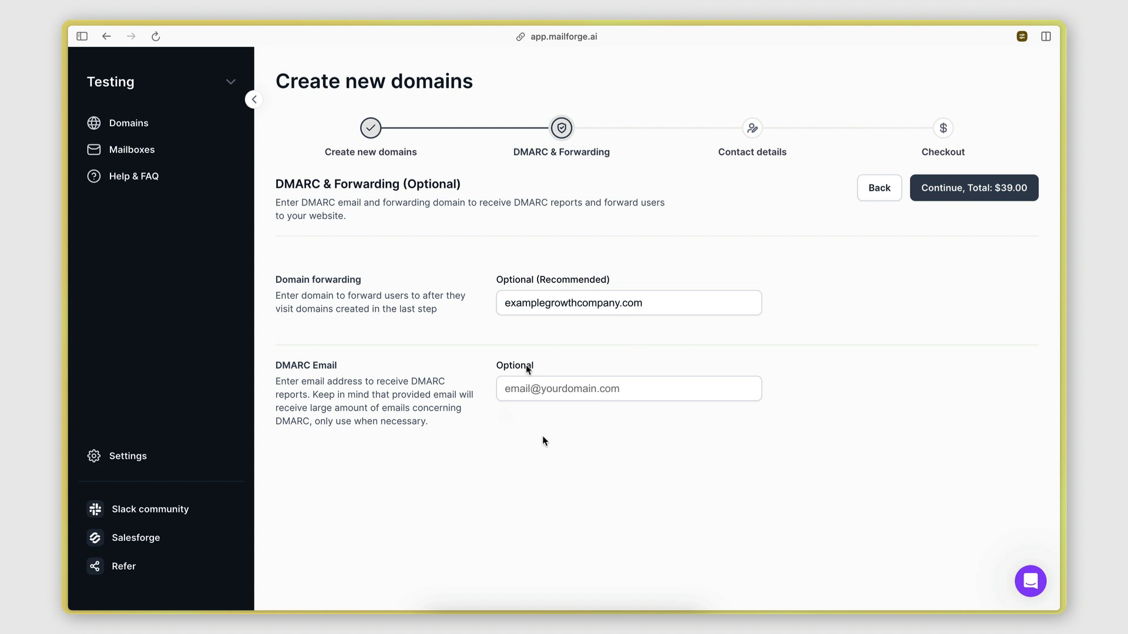
# Step: Continue past forwarding and the pre-filled contact details to the $39.00 checkout
pyautogui.click(974, 188)
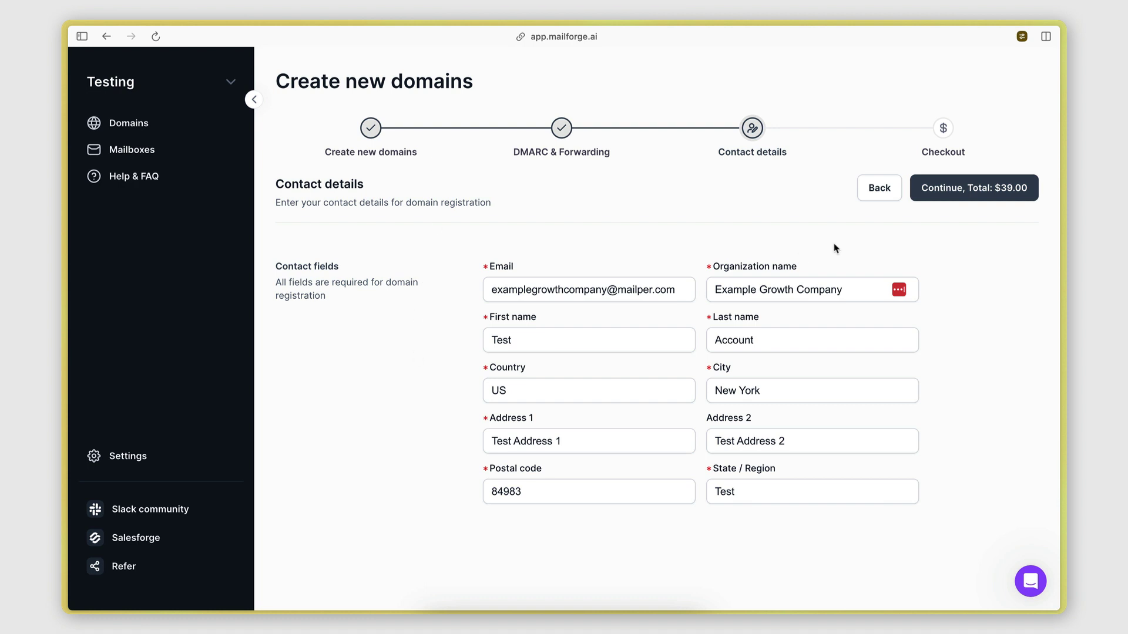
pyautogui.click(967, 194)
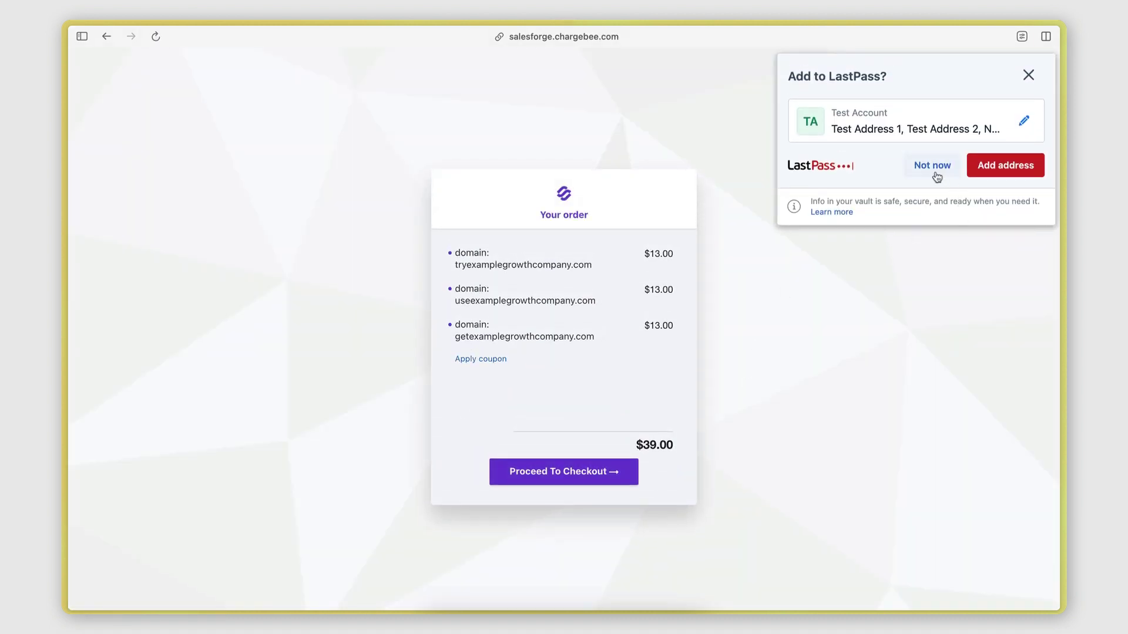
# Step: Dismiss the password manager prompt and proceed to checkout for the three domains
pyautogui.click(1029, 75)
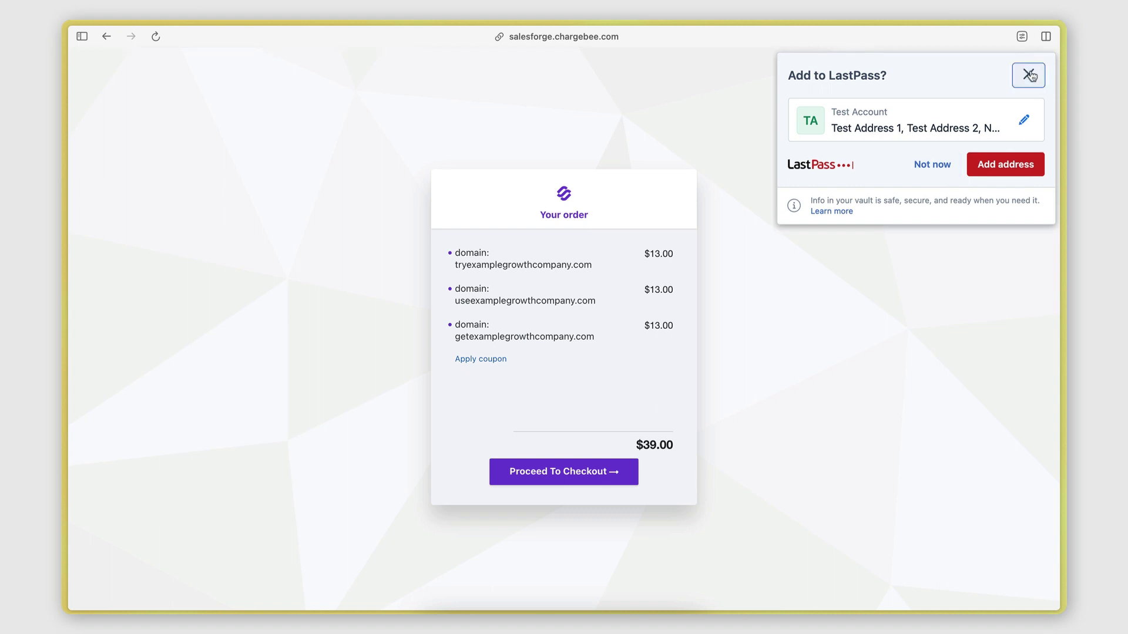
pyautogui.click(562, 472)
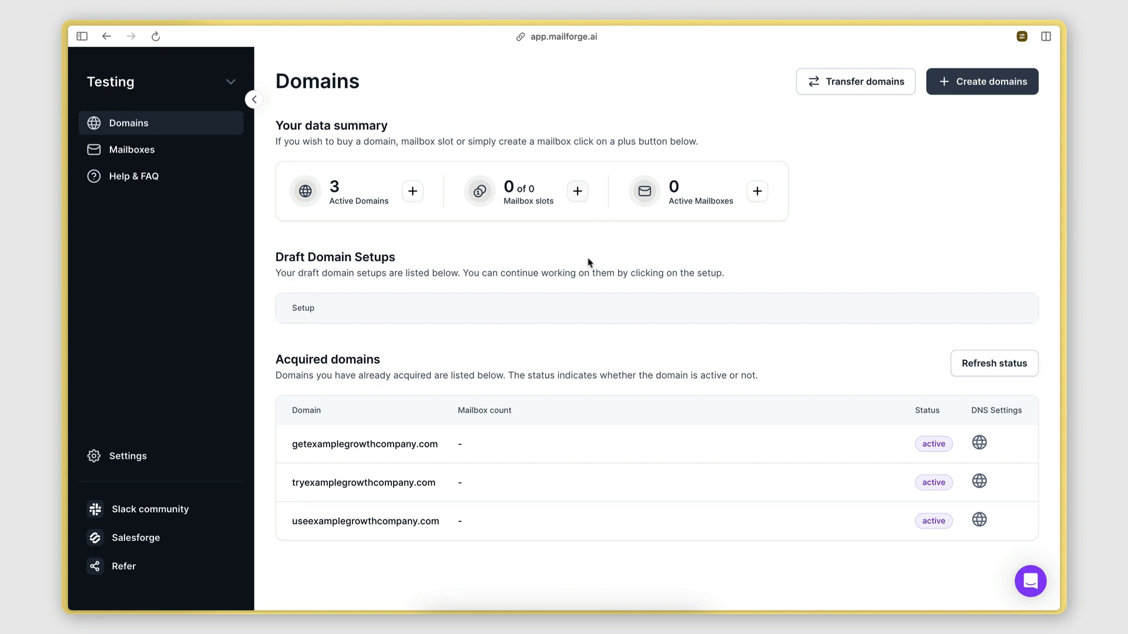
# Step: Subscribe to 10 mailbox slots at $30 per month and close the purchase window
pyautogui.click(578, 192)
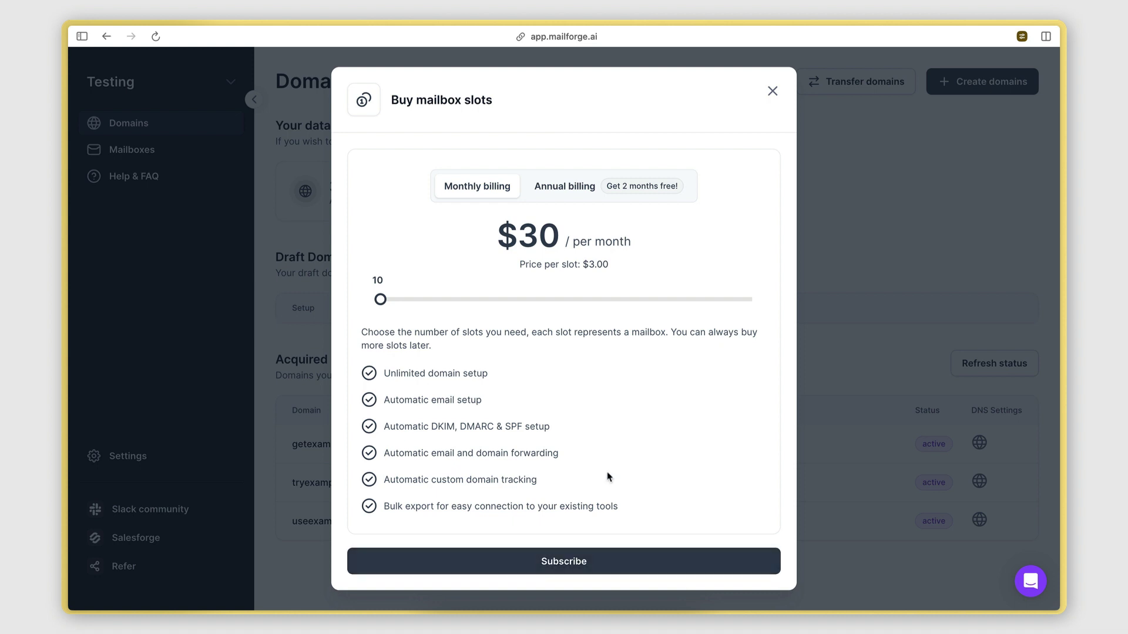
pyautogui.click(591, 562)
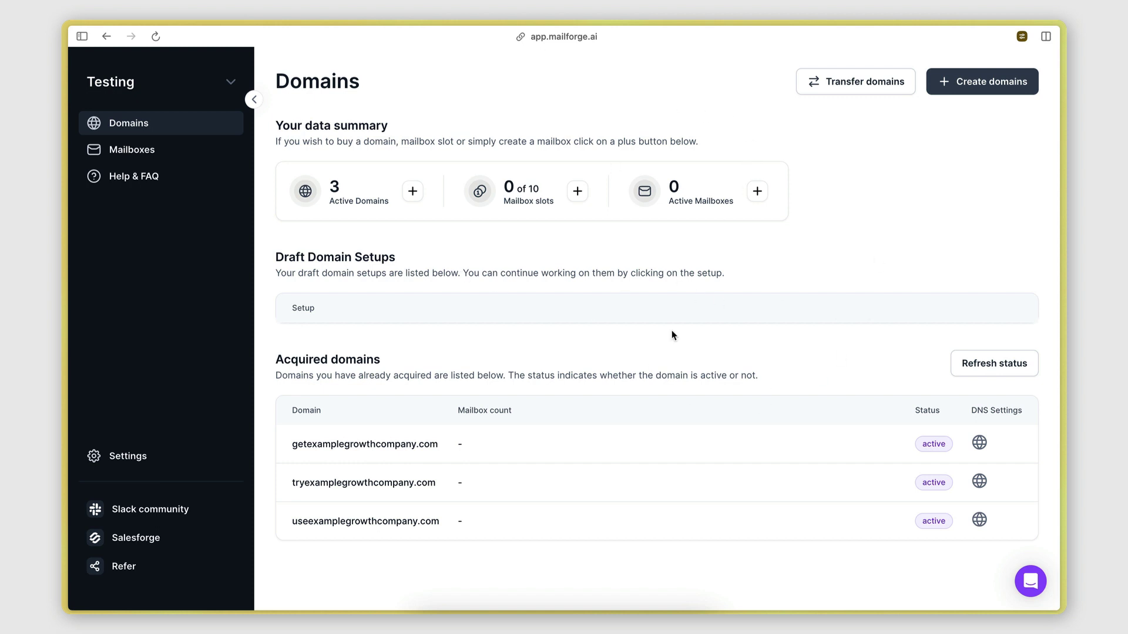
pyautogui.click(142, 154)
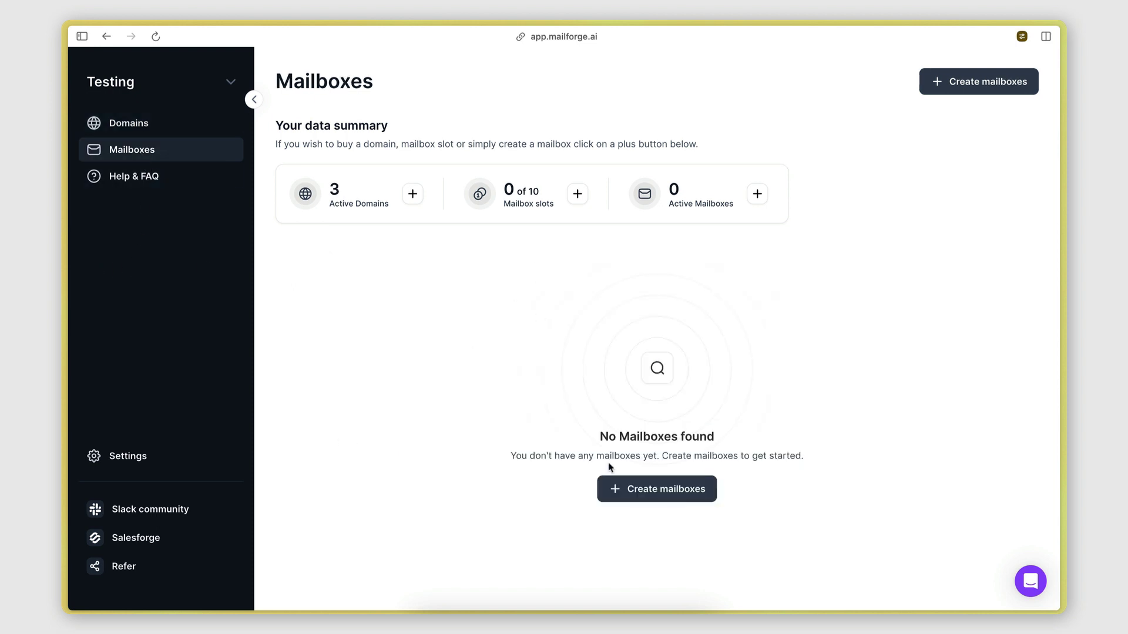
pyautogui.click(659, 497)
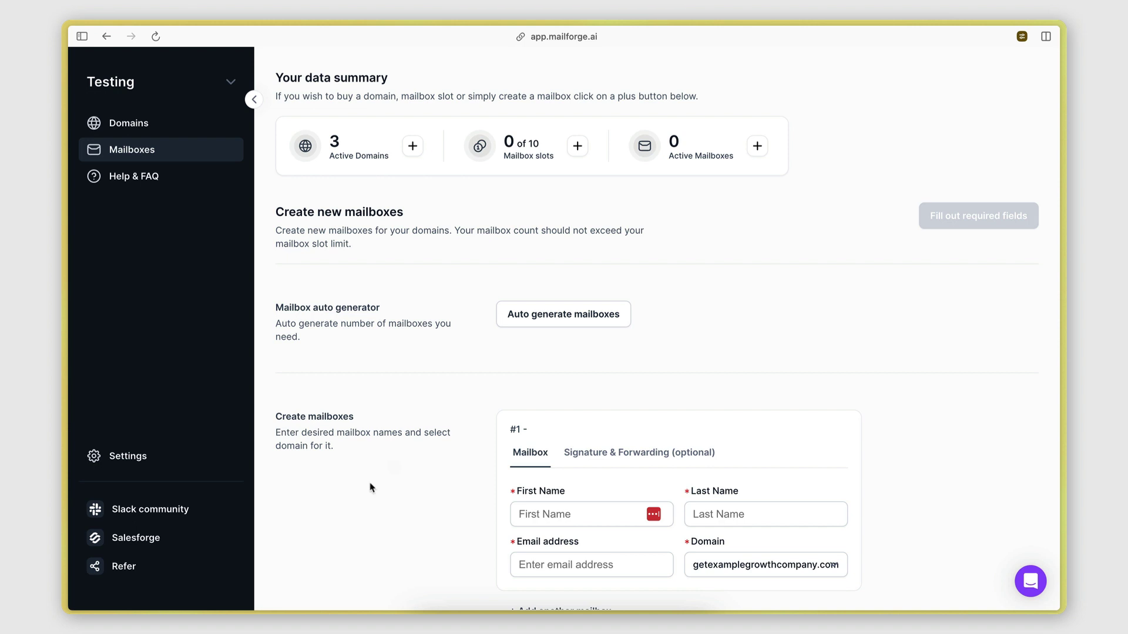
pyautogui.scroll(-1, 370, 488)
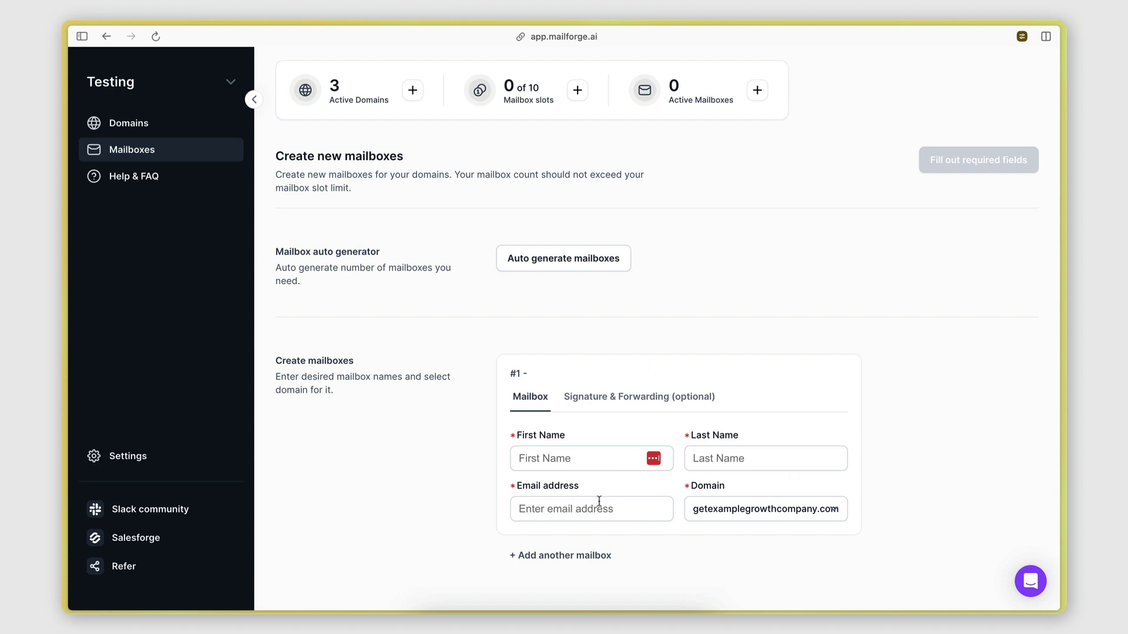
pyautogui.scroll(1, 634, 499)
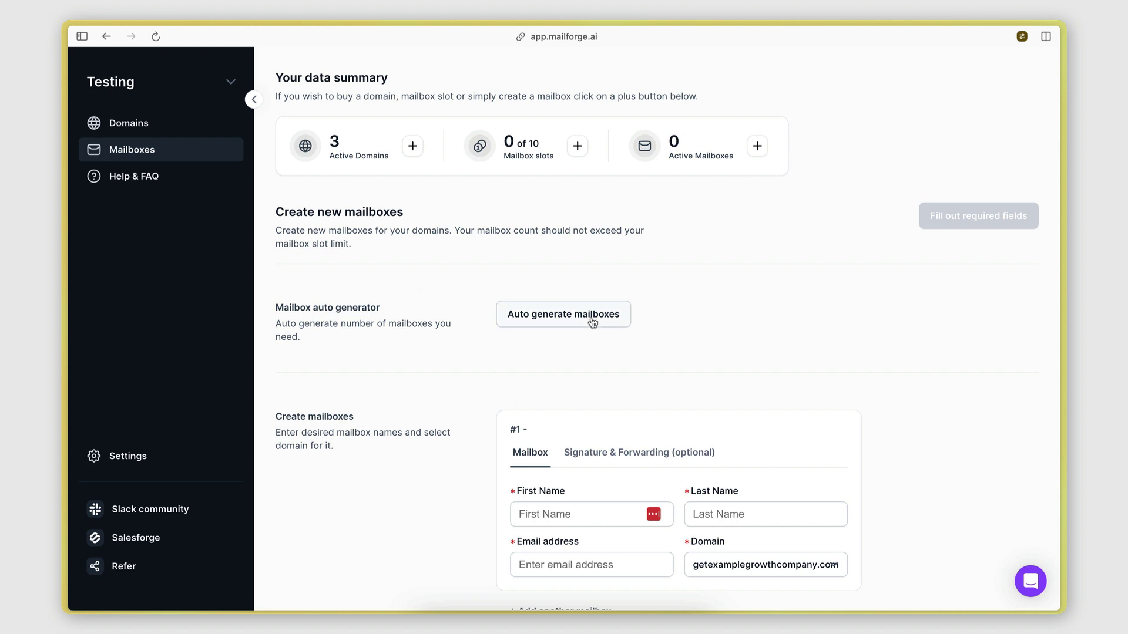
# Step: In the mailbox auto generator, select get-, try- and useexamplegrowthcompany.com
pyautogui.click(564, 316)
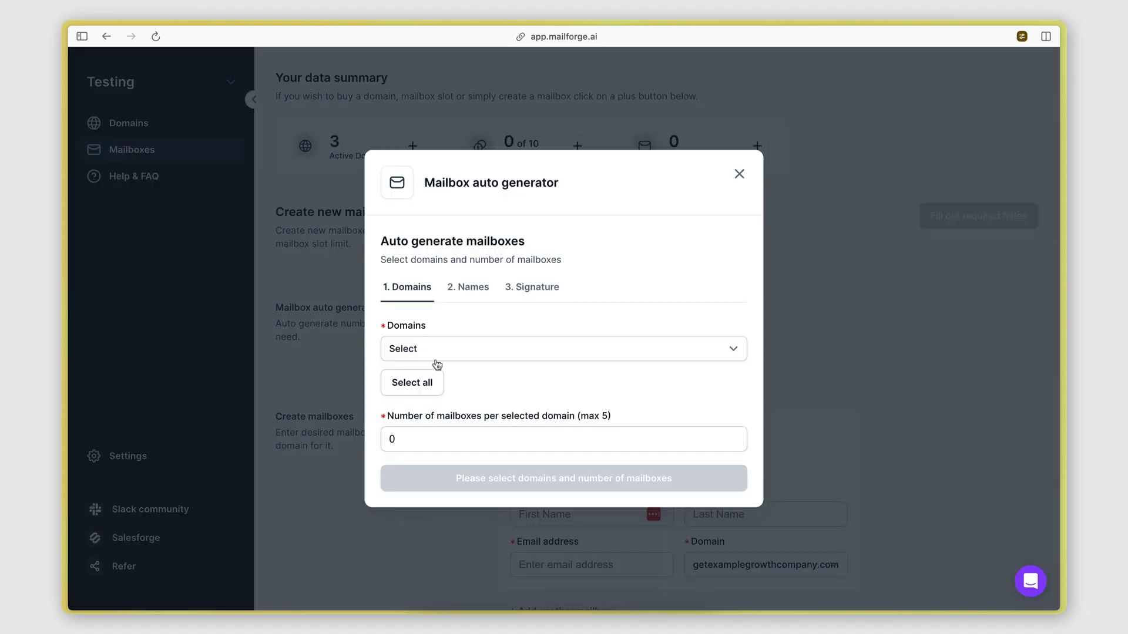
pyautogui.click(436, 355)
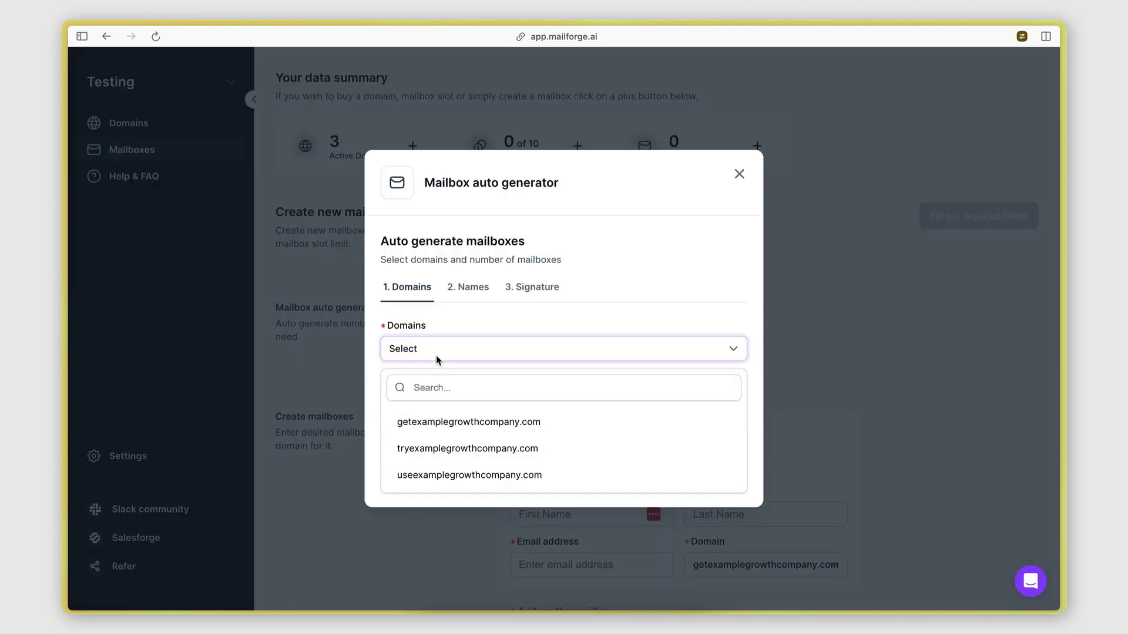
pyautogui.click(474, 421)
pyautogui.click(471, 449)
pyautogui.click(475, 475)
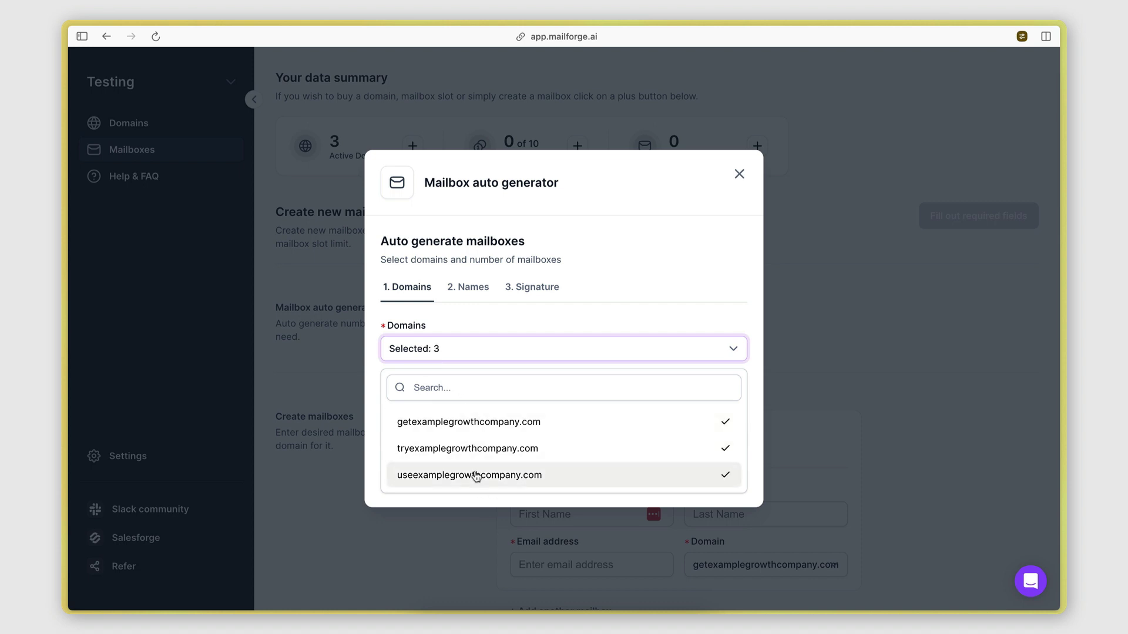
pyautogui.click(466, 324)
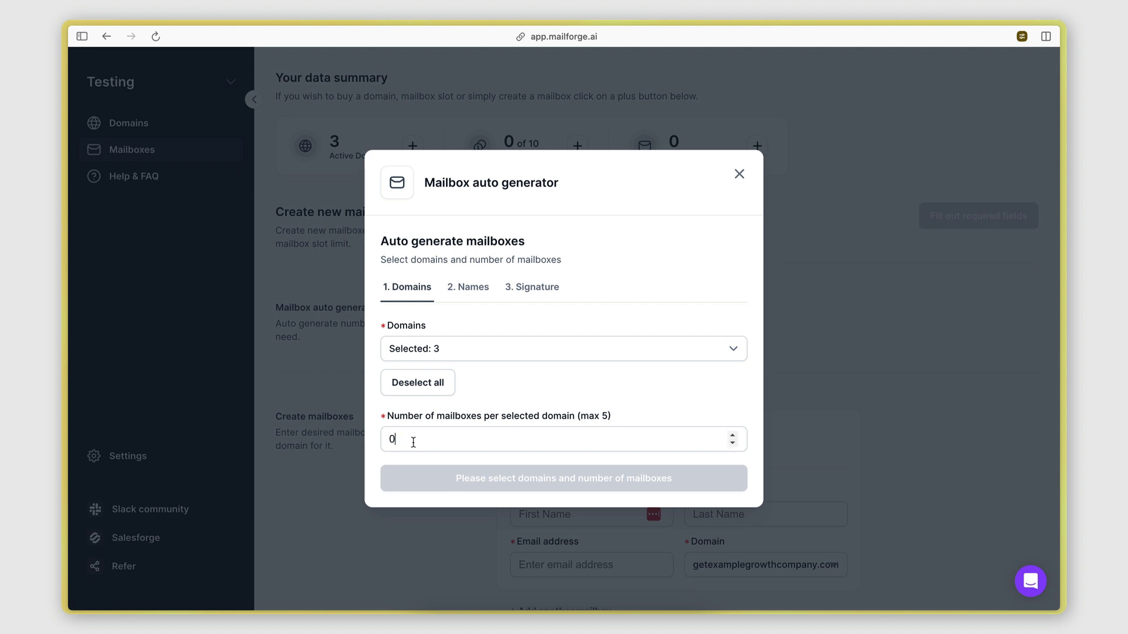
# Step: Set 3 mailboxes per domain and advance to the Names step's name types
pyautogui.click(390, 439)
pyautogui.write('3')
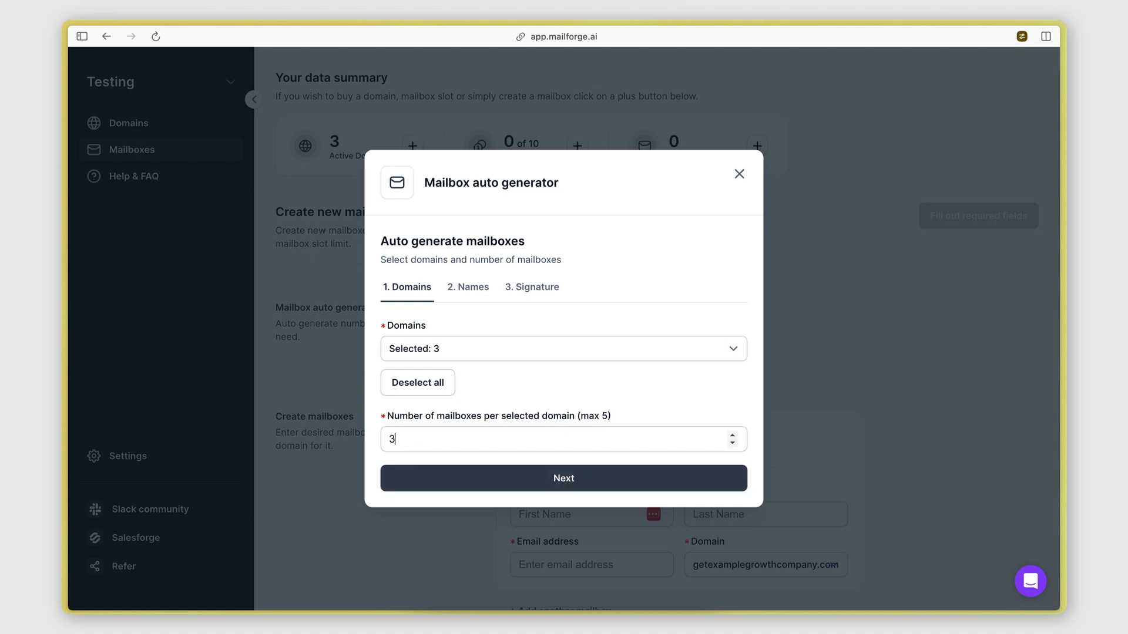
pyautogui.click(501, 353)
pyautogui.click(502, 352)
pyautogui.click(489, 485)
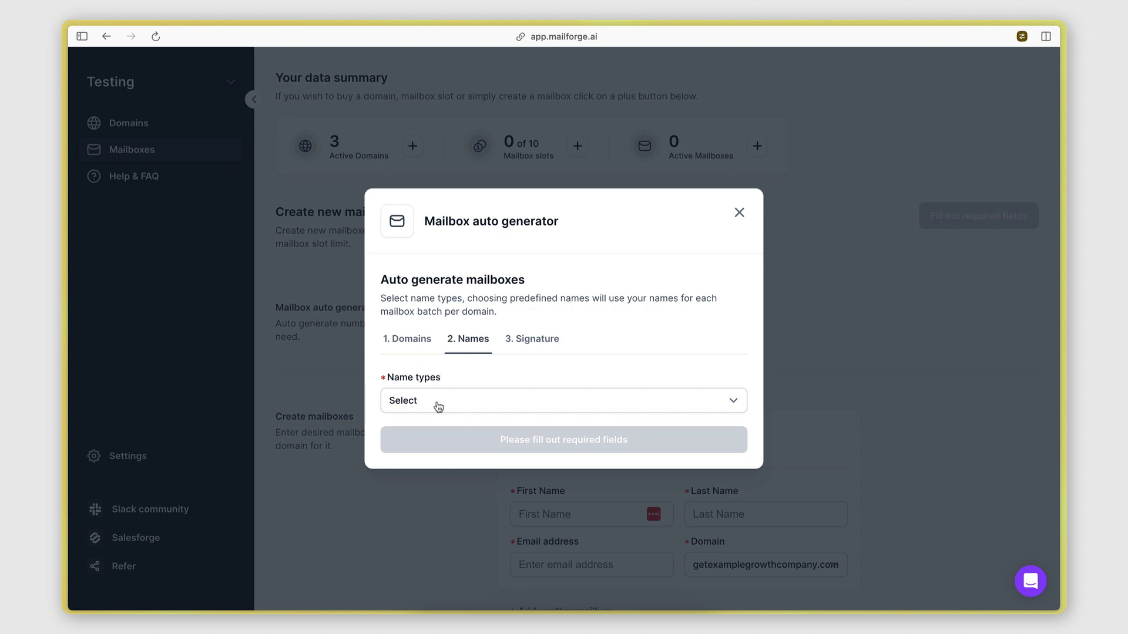
pyautogui.click(428, 402)
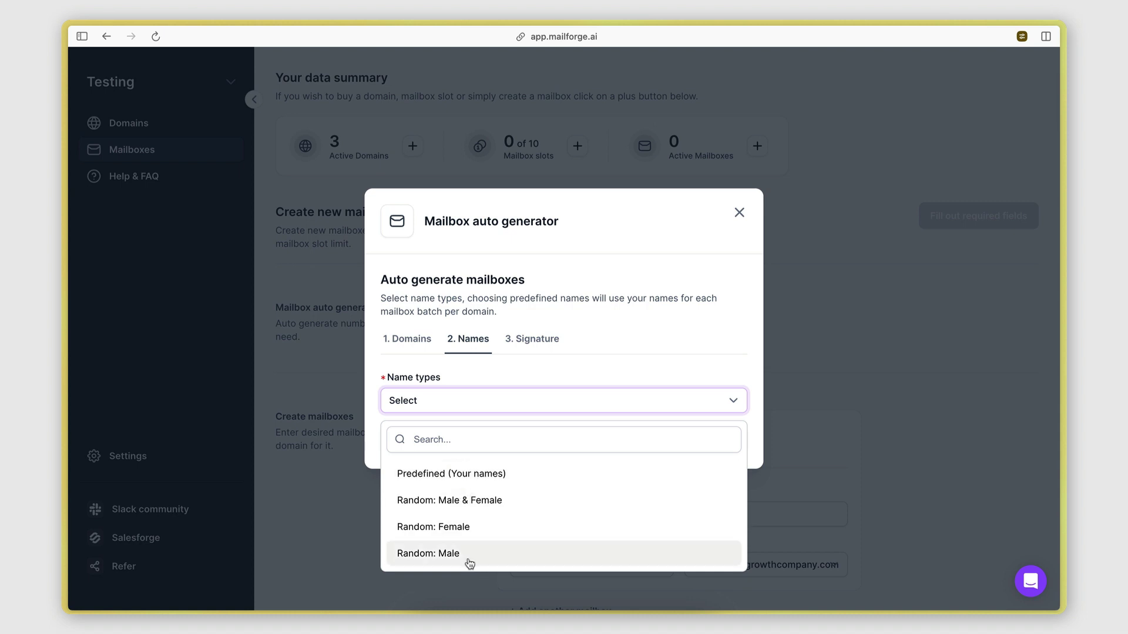
pyautogui.click(81, 37)
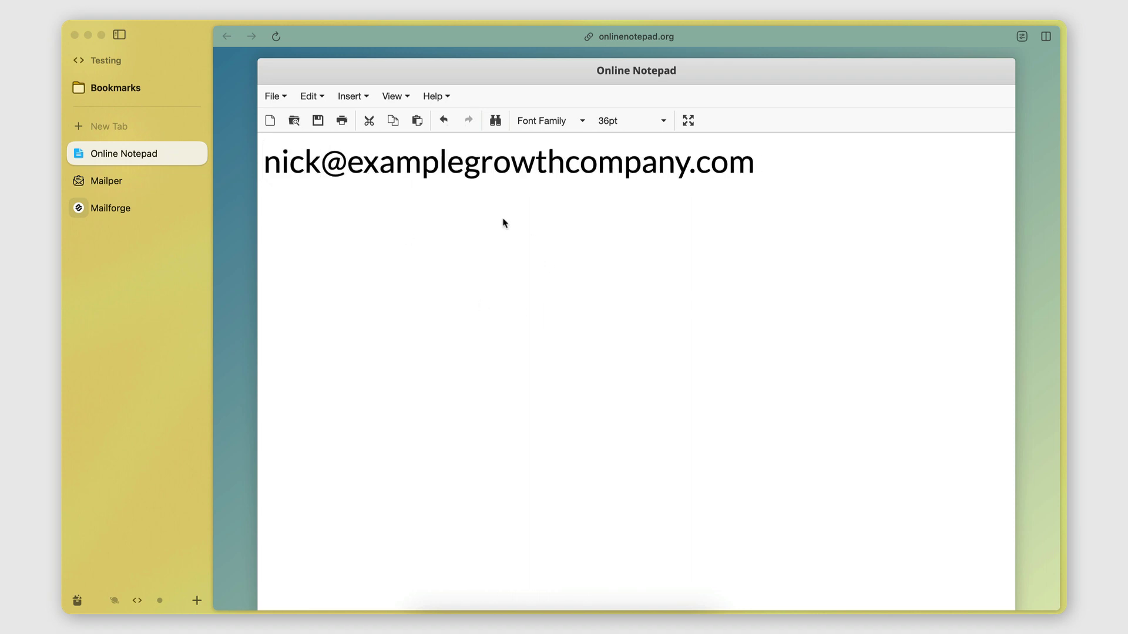
# Step: Replace the name before the @ in the notepad address with 'growth'
pyautogui.click(746, 168)
pyautogui.moveTo(263, 162); pyautogui.dragTo(324, 160)
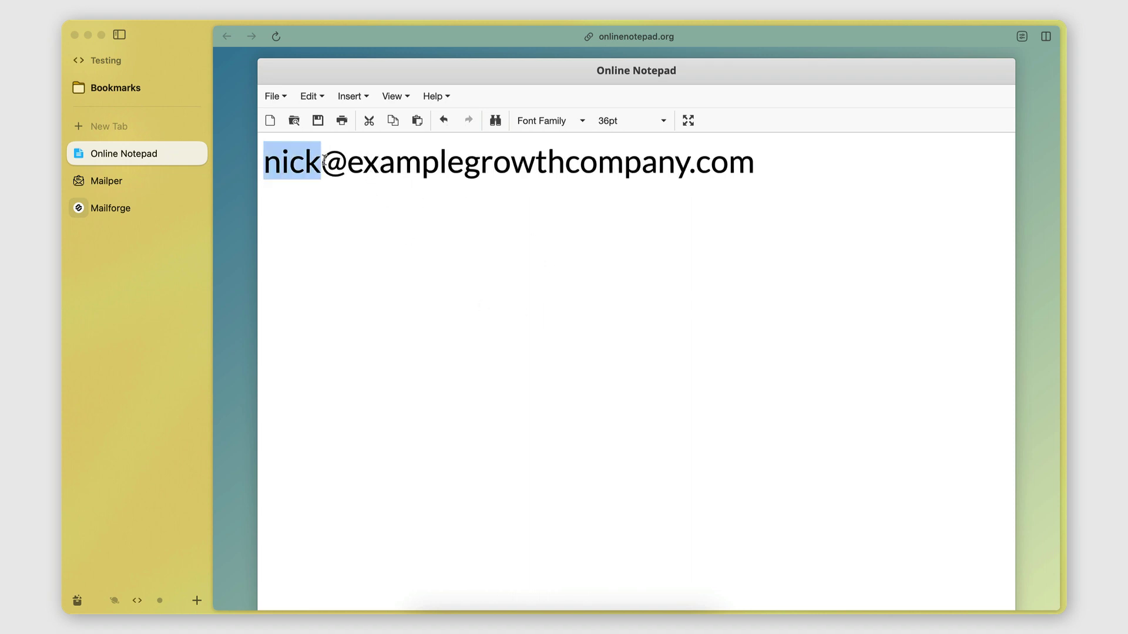
pyautogui.click(322, 161)
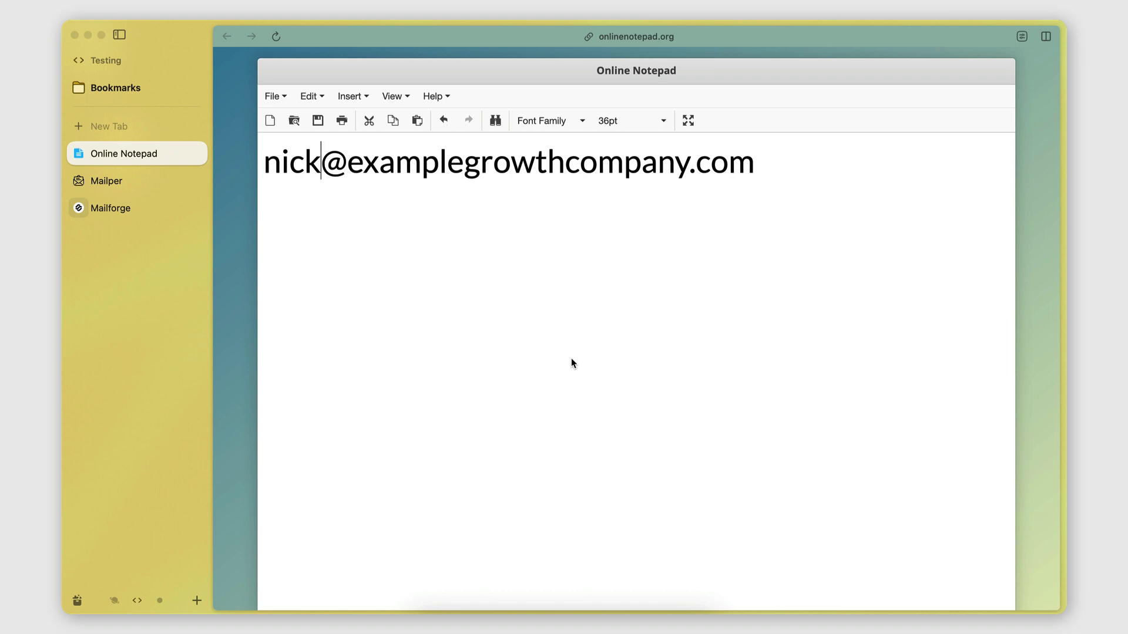
pyautogui.press('BackSpace')
pyautogui.press('BackSpace')
pyautogui.press('BackSpace')
pyautogui.press('BackSpace')
pyautogui.write('growth')
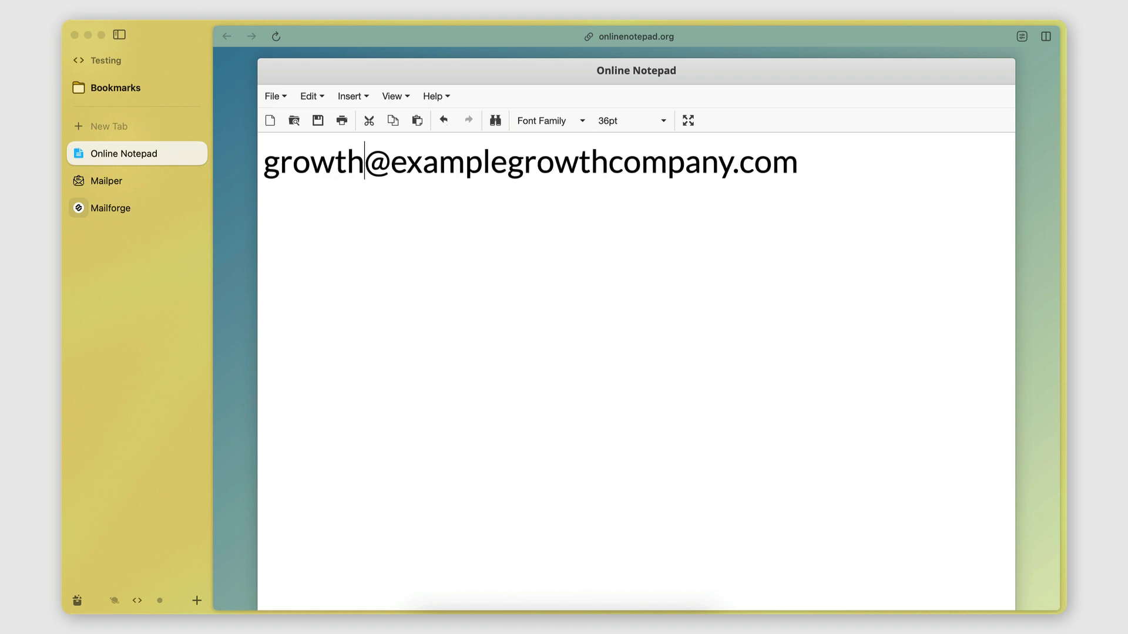
pyautogui.hotkey('shift', 'alt', 'Left')
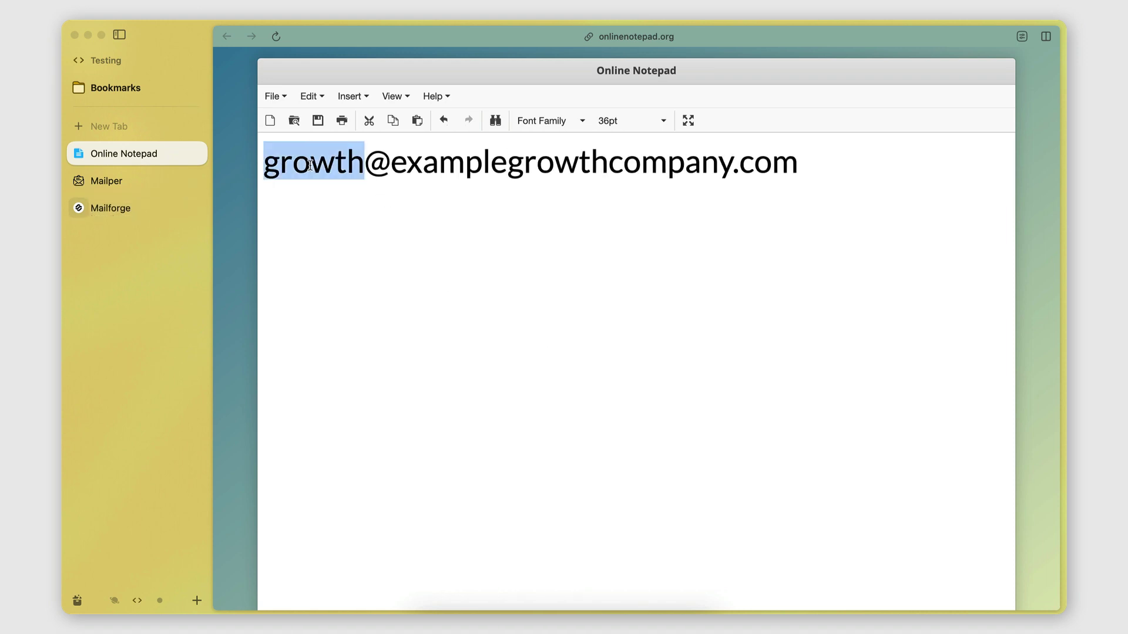
# Step: Back in Mailforge, choose Predefined (Your names) as the name type
pyautogui.click(112, 212)
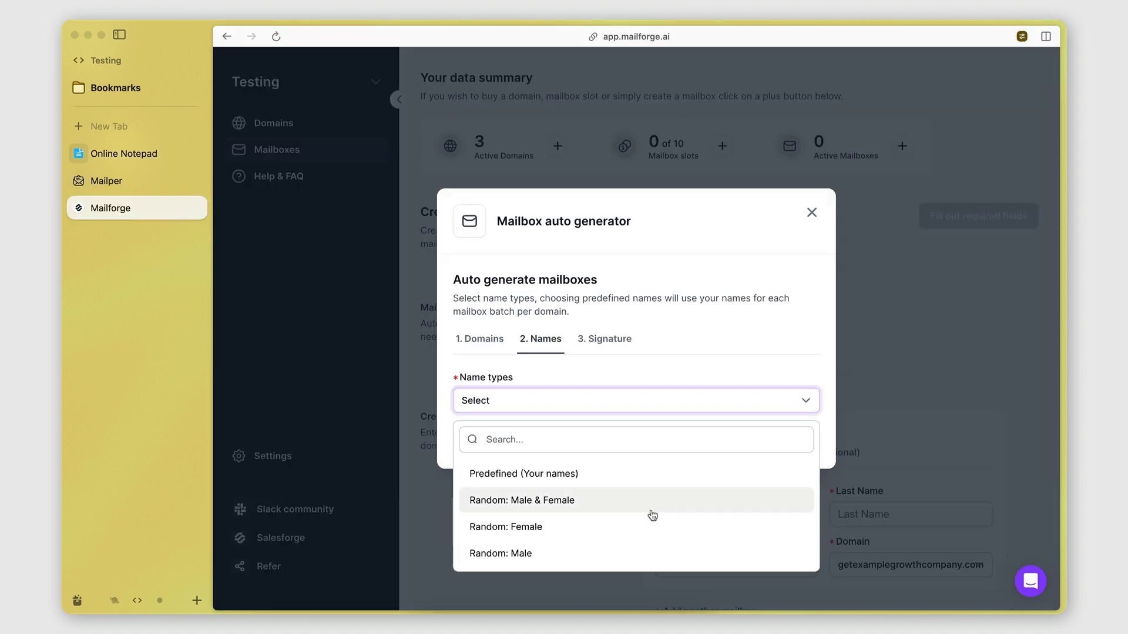
pyautogui.click(119, 34)
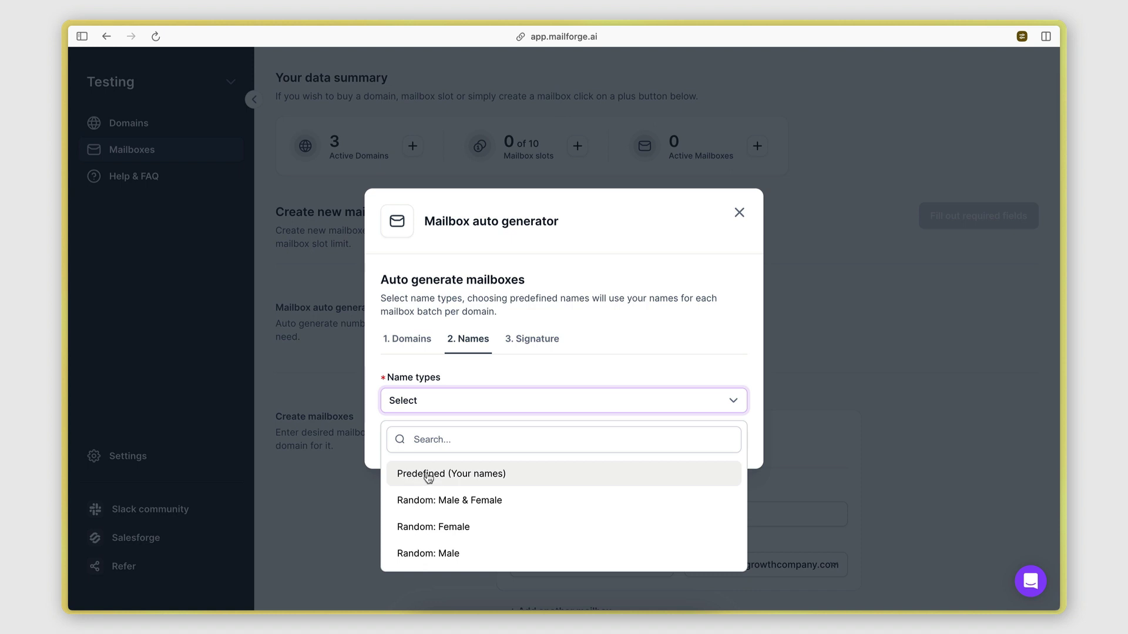
pyautogui.click(428, 478)
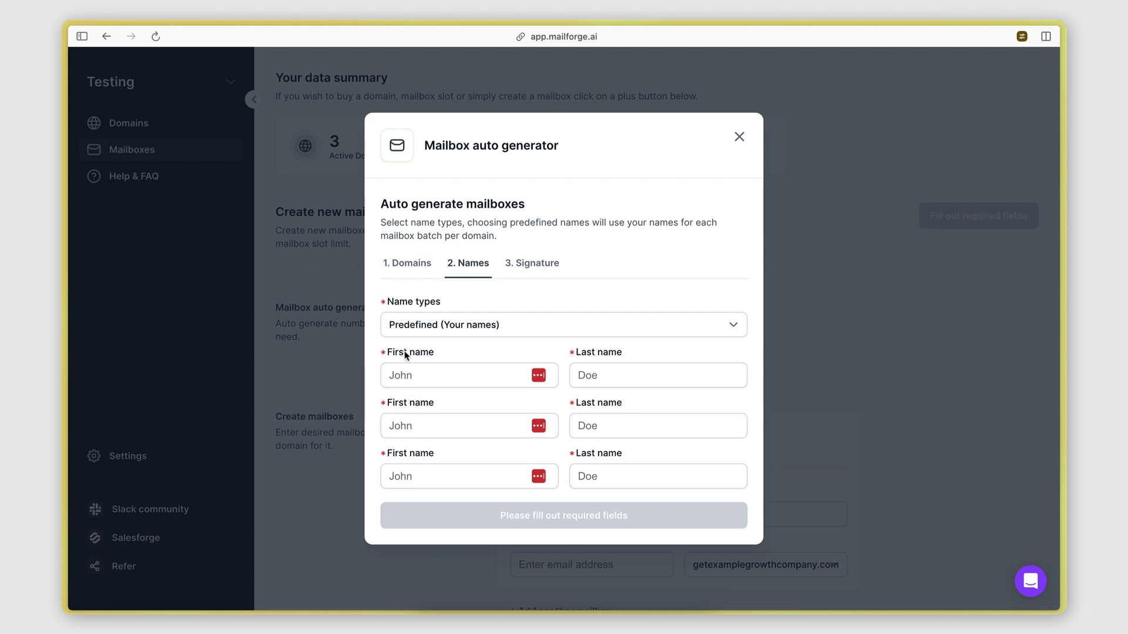
# Step: Enter the first- and last-name pairs for the three generated mailboxes
pyautogui.click(419, 377)
pyautogui.write('John')
pyautogui.press('Tab')
pyautogui.write('Doe')
pyautogui.press('Tab')
pyautogui.write('Bob')
pyautogui.press('Tab')
pyautogui.write('Test')
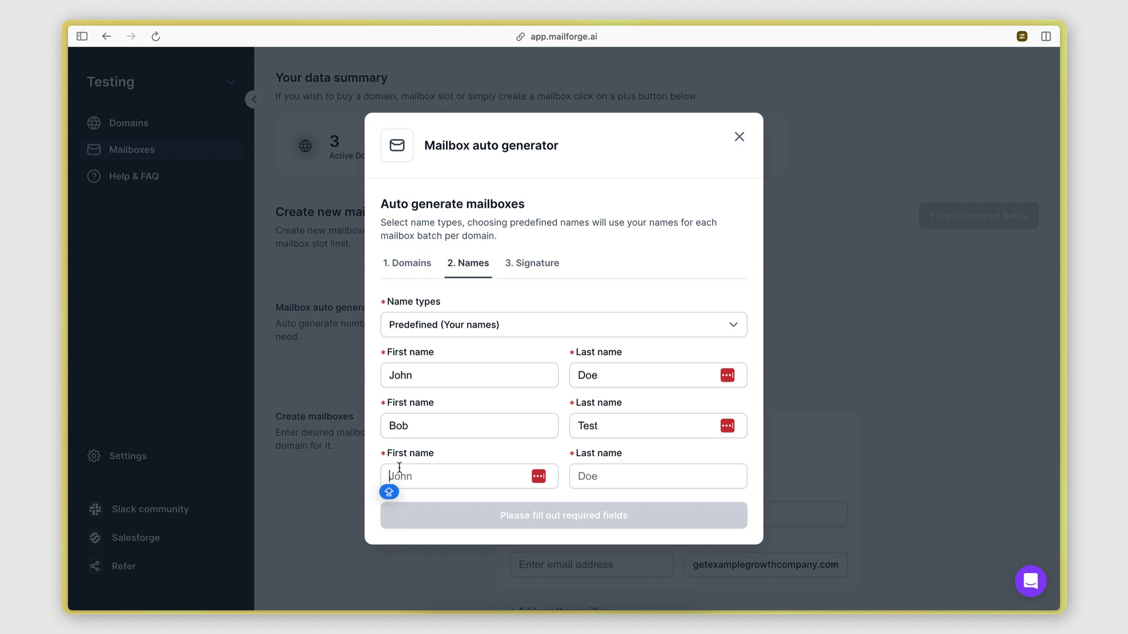
pyautogui.write('James')
pyautogui.press('Tab')
pyautogui.write('Test')
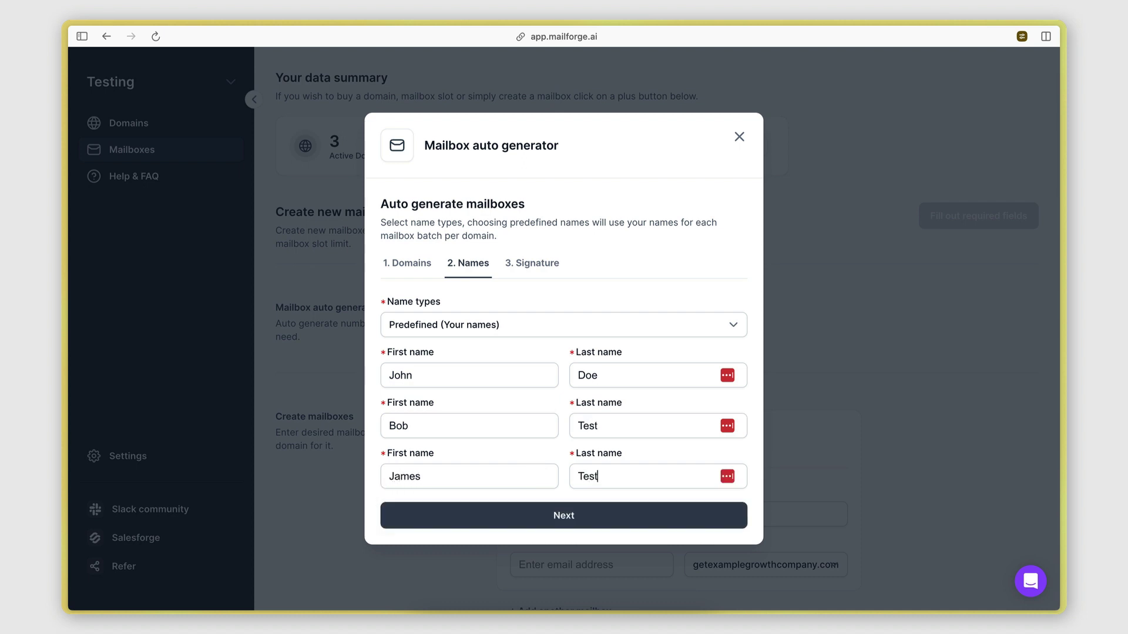
# Step: Check the {{first_name}} {{last_name}} signature on the Signature step, then generate the 9 mailboxes
pyautogui.click(555, 510)
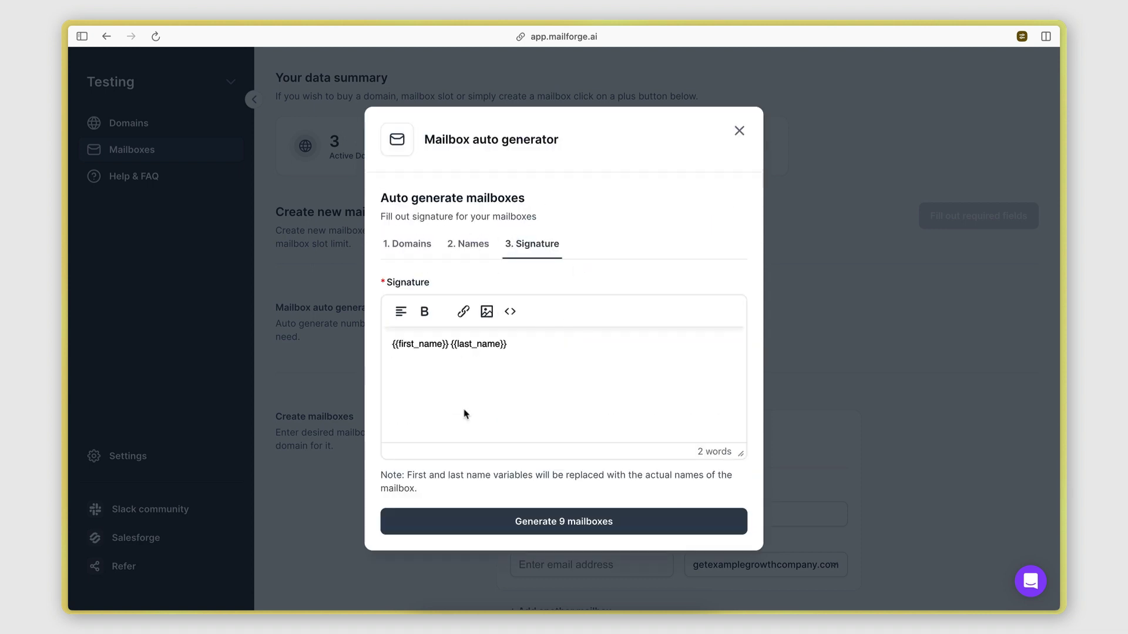
pyautogui.moveTo(393, 345); pyautogui.dragTo(506, 346)
pyautogui.click(505, 345)
pyautogui.moveTo(393, 344); pyautogui.dragTo(507, 344)
pyautogui.click(449, 345)
pyautogui.click(508, 345)
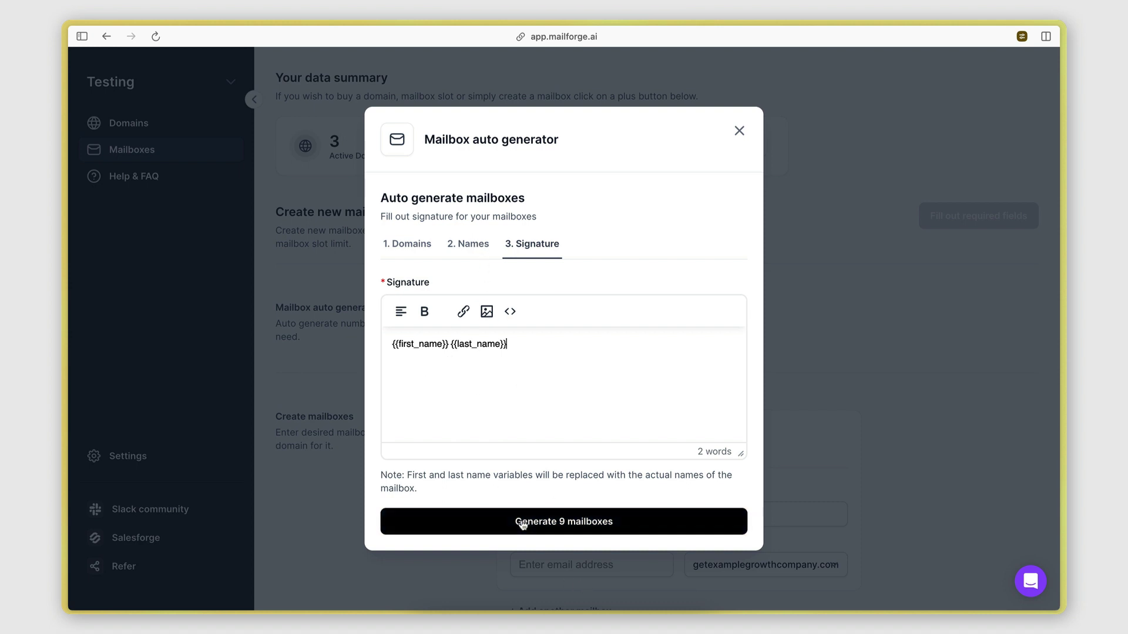
pyautogui.click(548, 521)
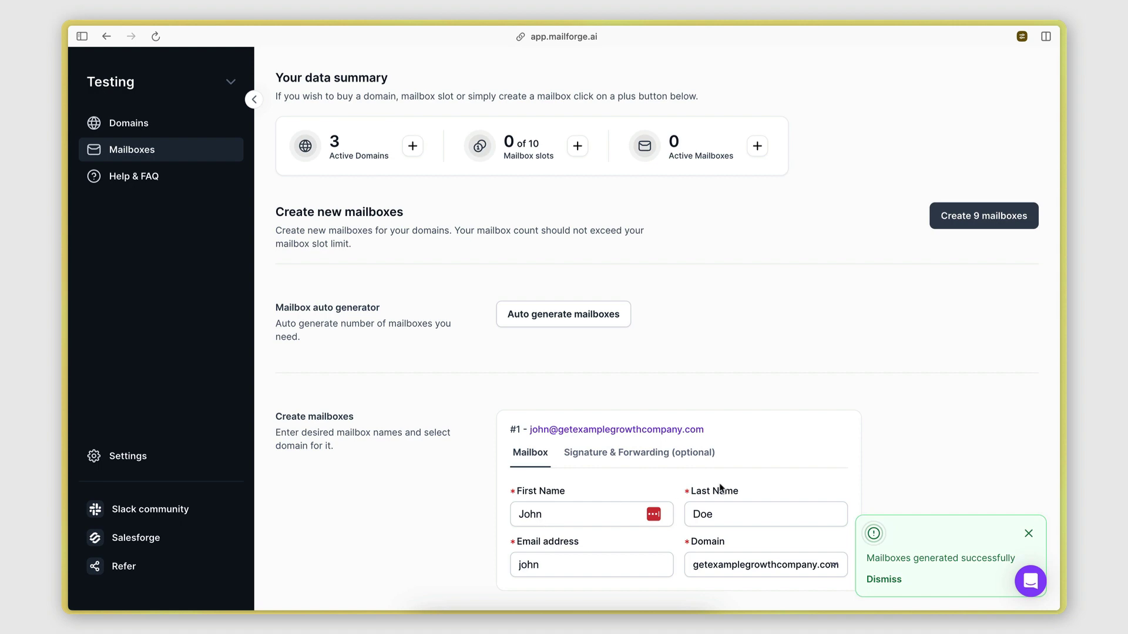
# Step: Inspect the first mailbox card and the domain in its address
pyautogui.scroll(-5, 720, 488)
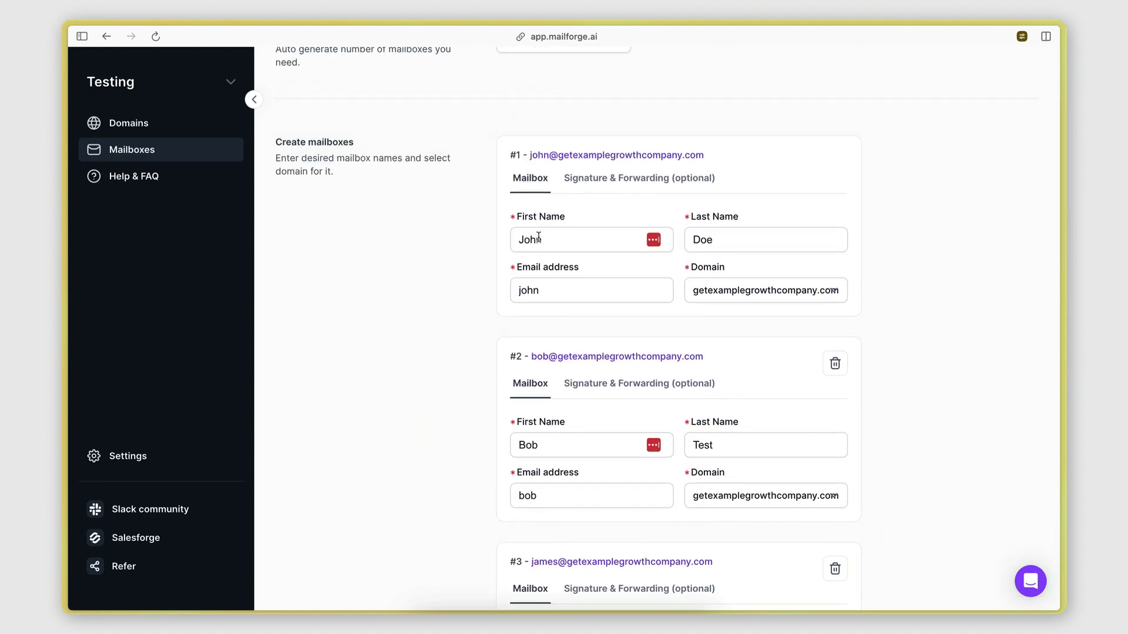
pyautogui.scroll(-3, 540, 244)
pyautogui.scroll(3, 543, 249)
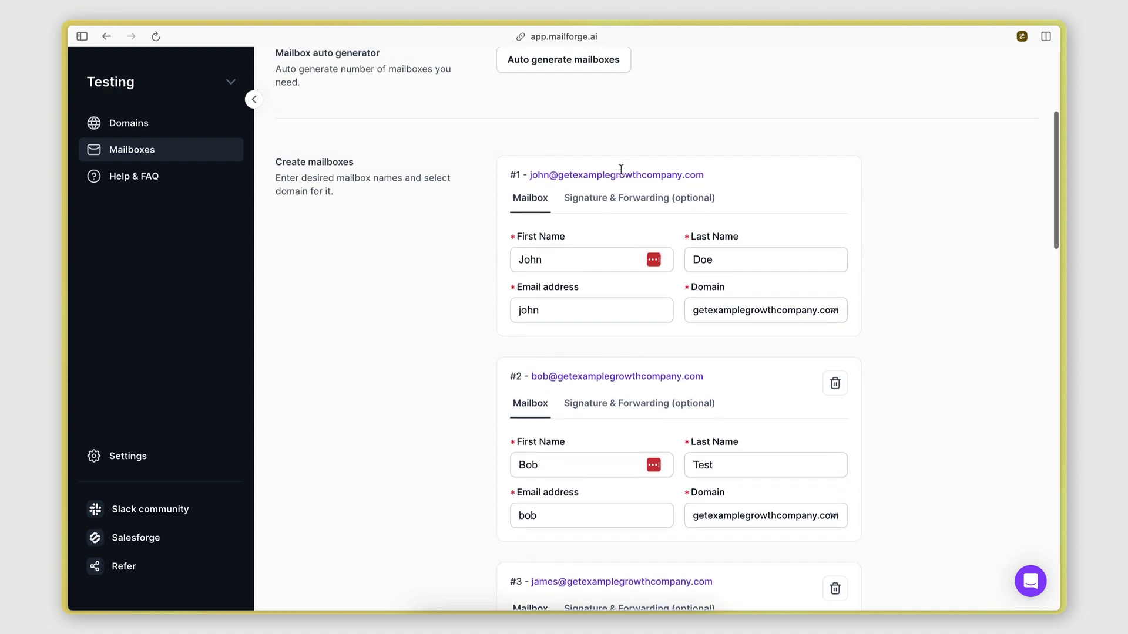
pyautogui.moveTo(560, 178); pyautogui.dragTo(684, 177)
pyautogui.click(684, 177)
# Step: Scroll through the remaining mailbox cards, then back up toward the Create 9 mailboxes button
pyautogui.scroll(-1, 686, 176)
pyautogui.scroll(-4, 650, 341)
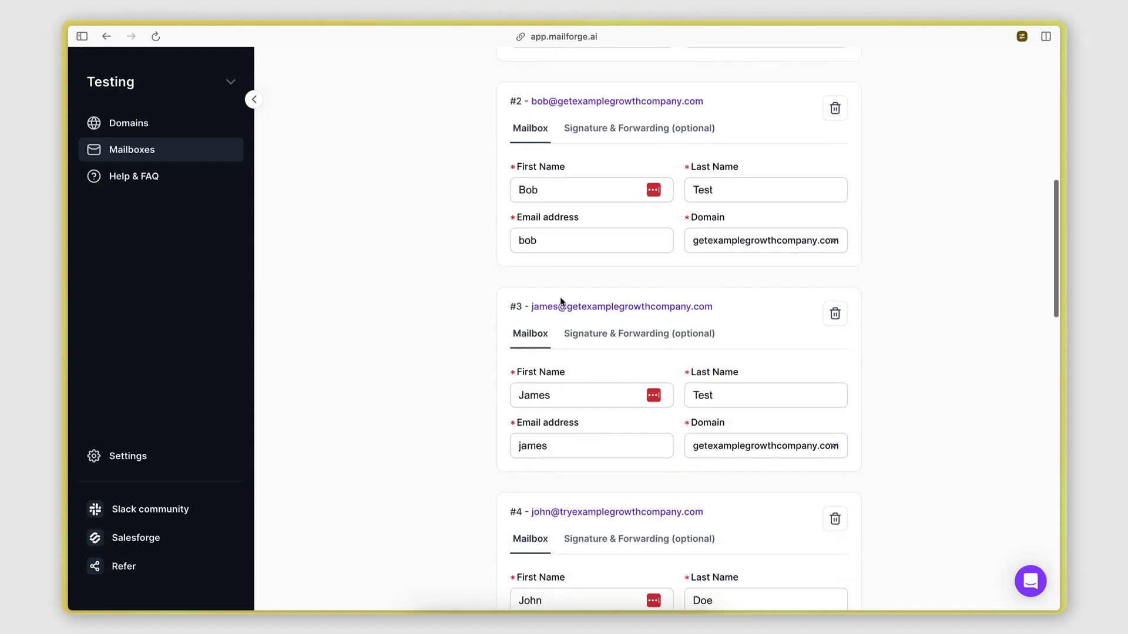
pyautogui.scroll(-4, 673, 316)
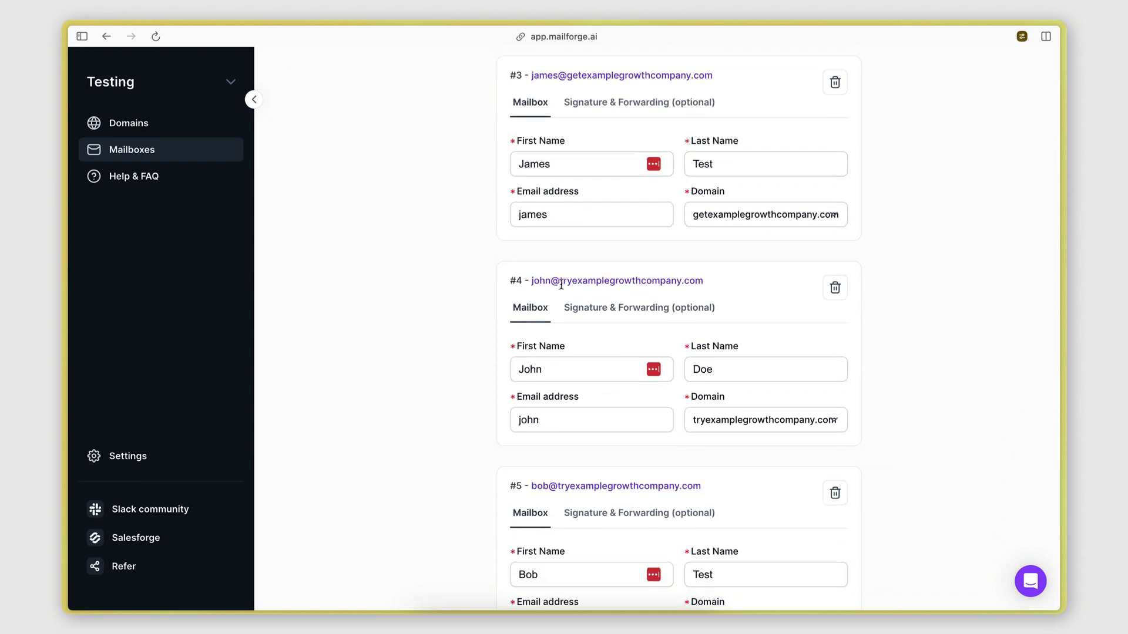
pyautogui.scroll(-6, 562, 288)
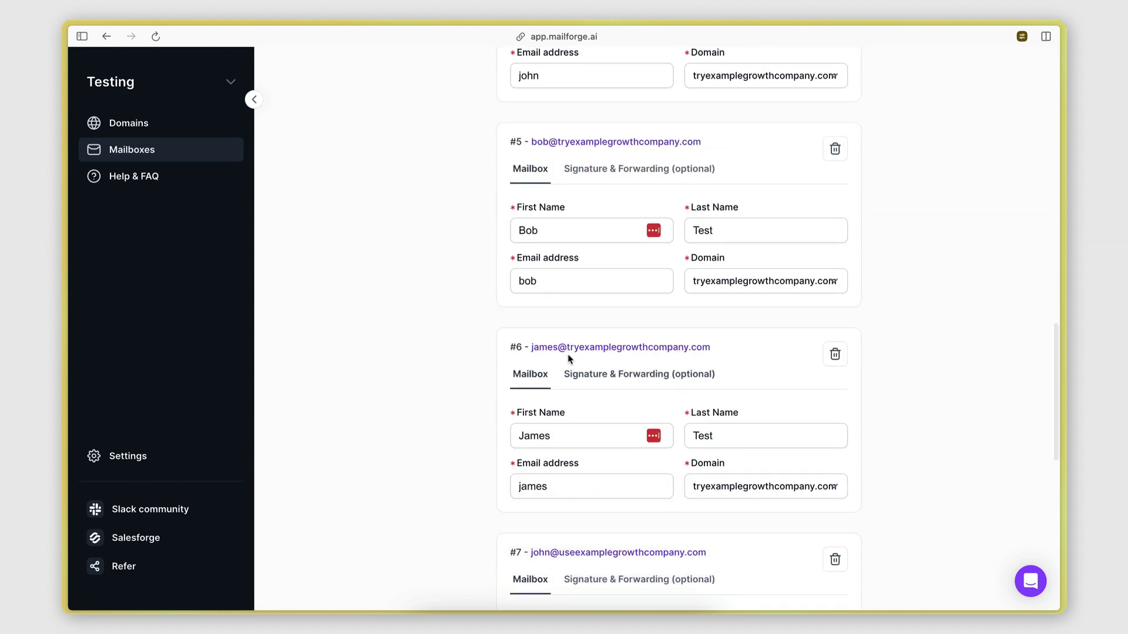
pyautogui.scroll(-6, 735, 350)
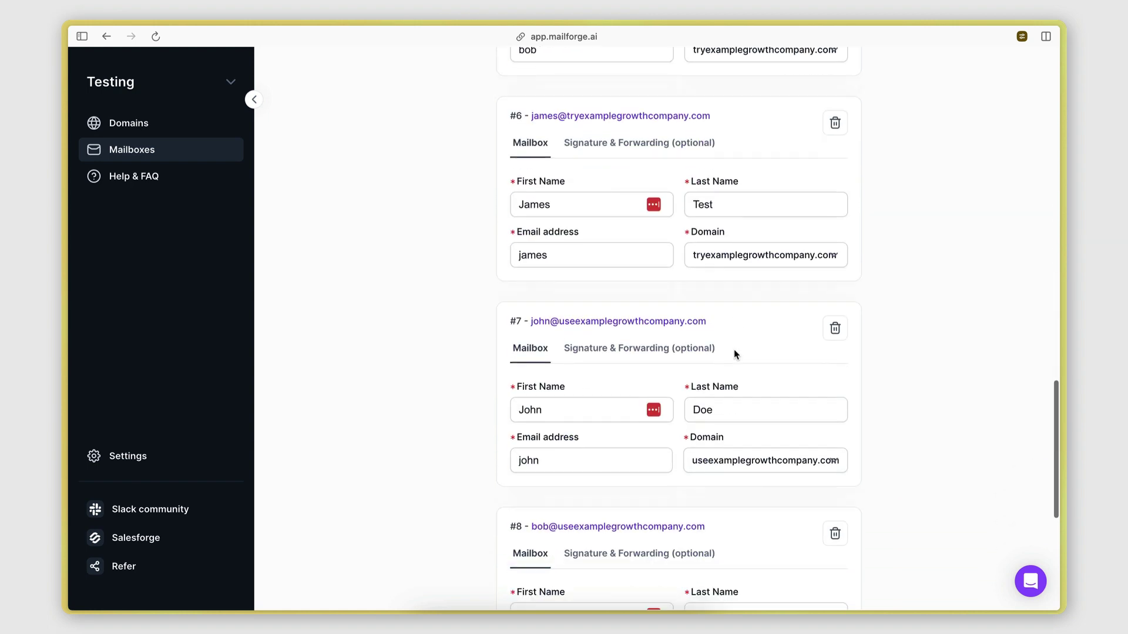
pyautogui.scroll(-2, 559, 176)
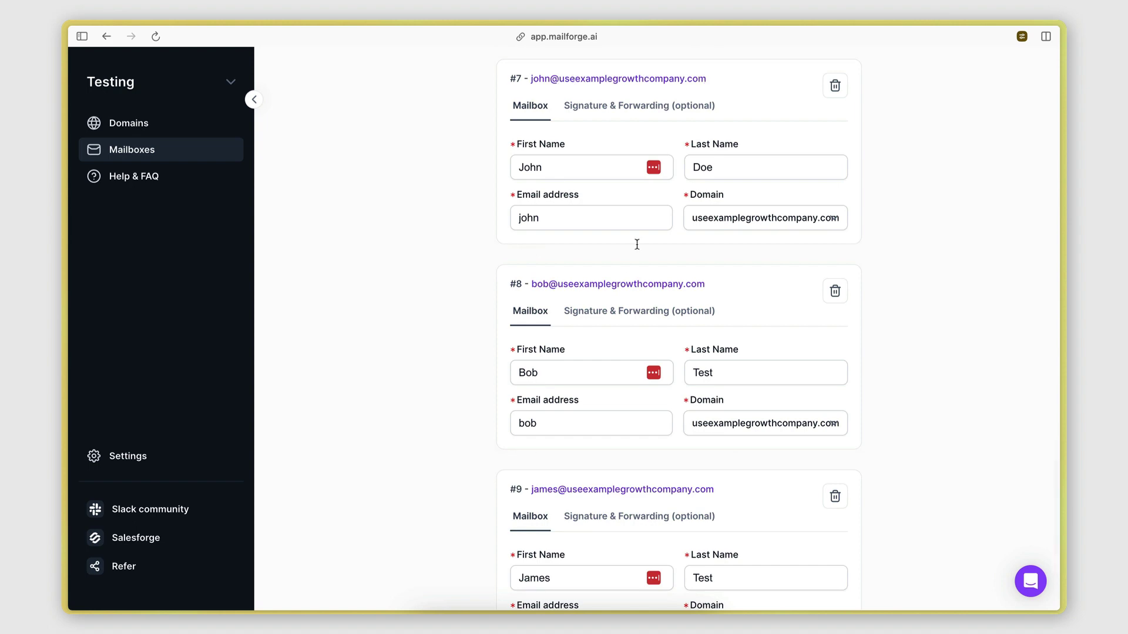
pyautogui.scroll(-2, 628, 277)
pyautogui.scroll(6, 599, 414)
pyautogui.scroll(15, 763, 352)
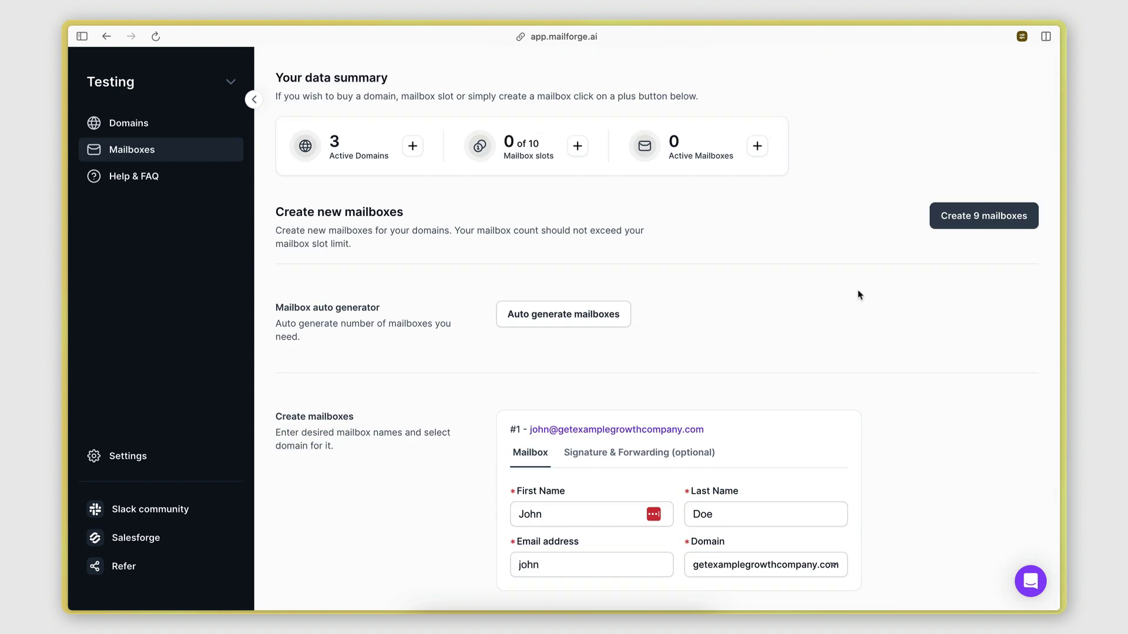
# Step: Create the nine mailboxes, then view the third mailbox's settings and close them unchanged
pyautogui.click(964, 221)
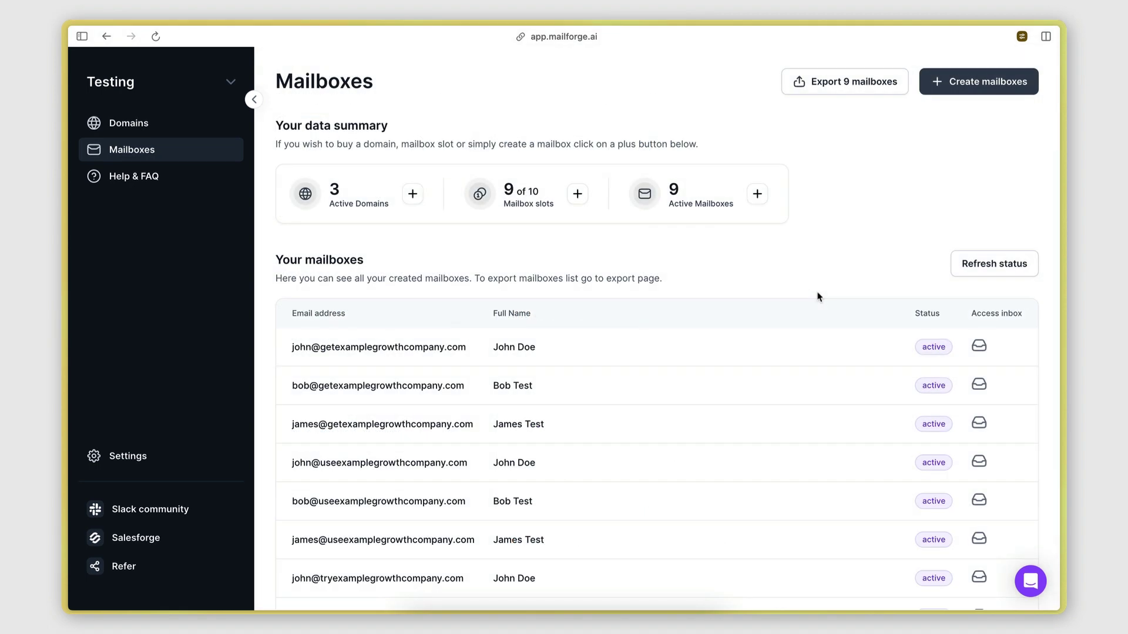
pyautogui.scroll(-3, 584, 491)
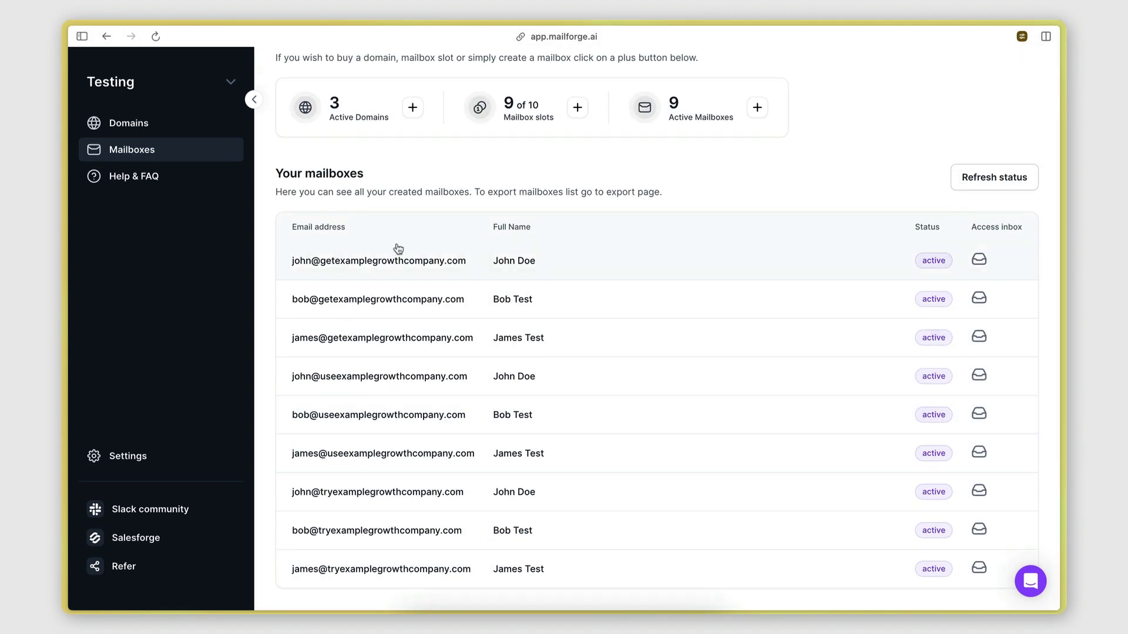
pyautogui.click(532, 338)
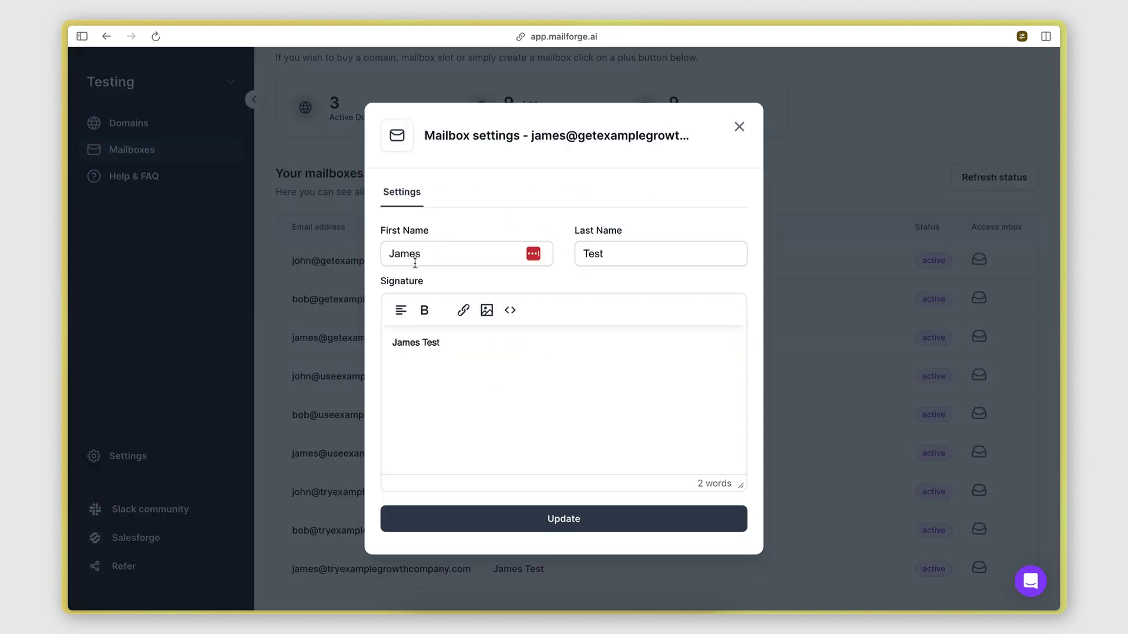
pyautogui.moveTo(391, 260); pyautogui.dragTo(423, 260)
pyautogui.click(739, 127)
pyautogui.scroll(3, 899, 174)
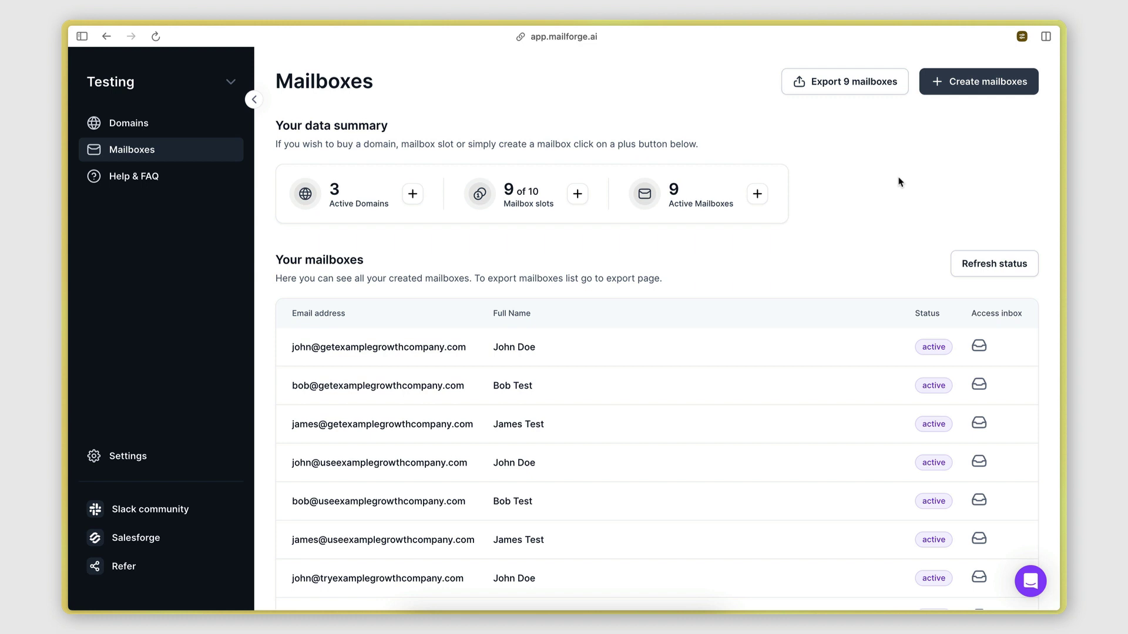
# Step: Export the nine mailboxes to CSV in Smartlead format through Export to other
pyautogui.click(823, 91)
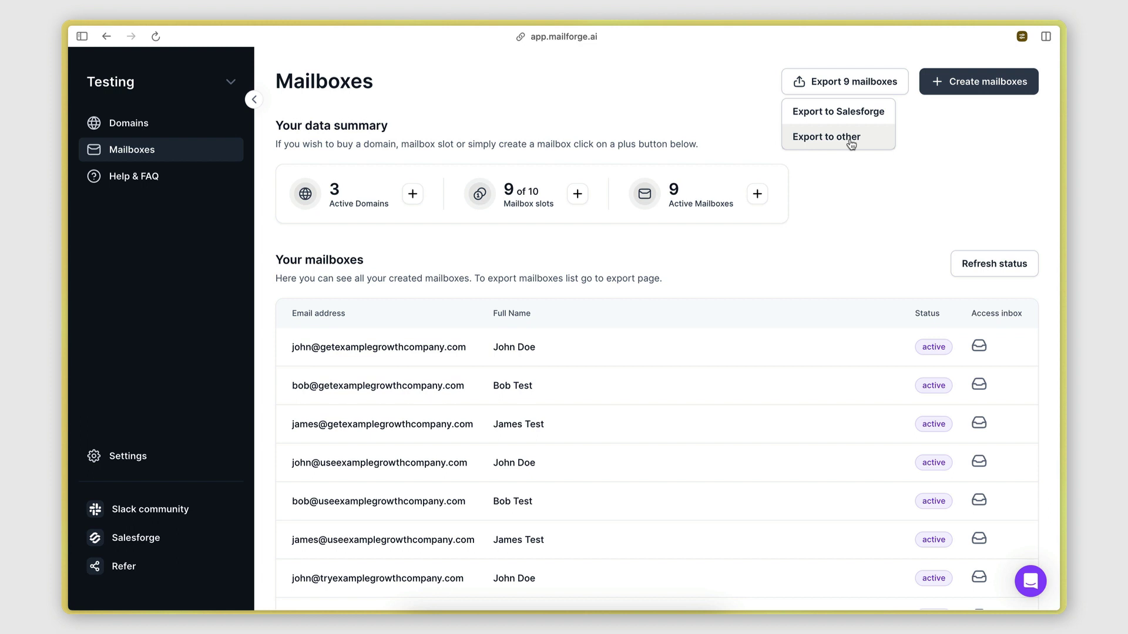
pyautogui.click(849, 141)
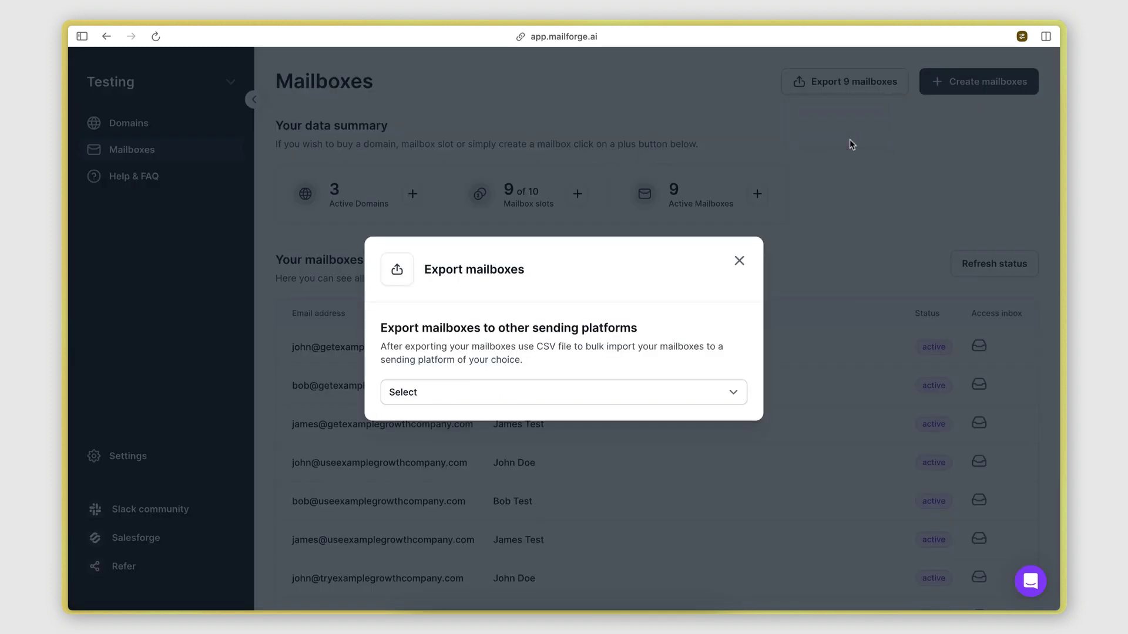
pyautogui.click(461, 394)
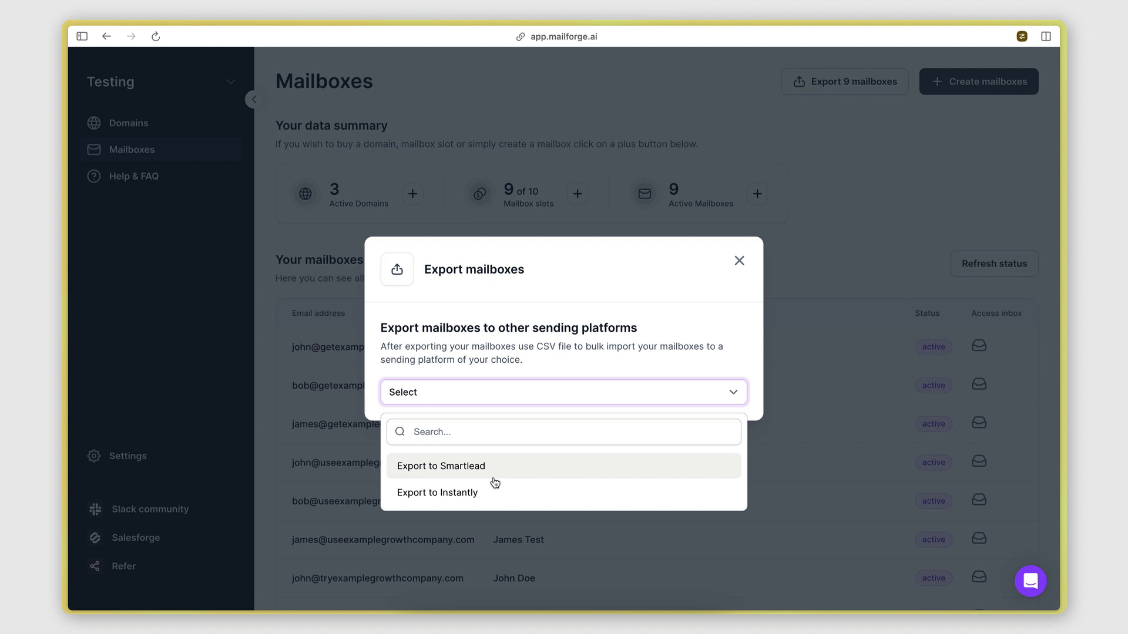
pyautogui.click(463, 466)
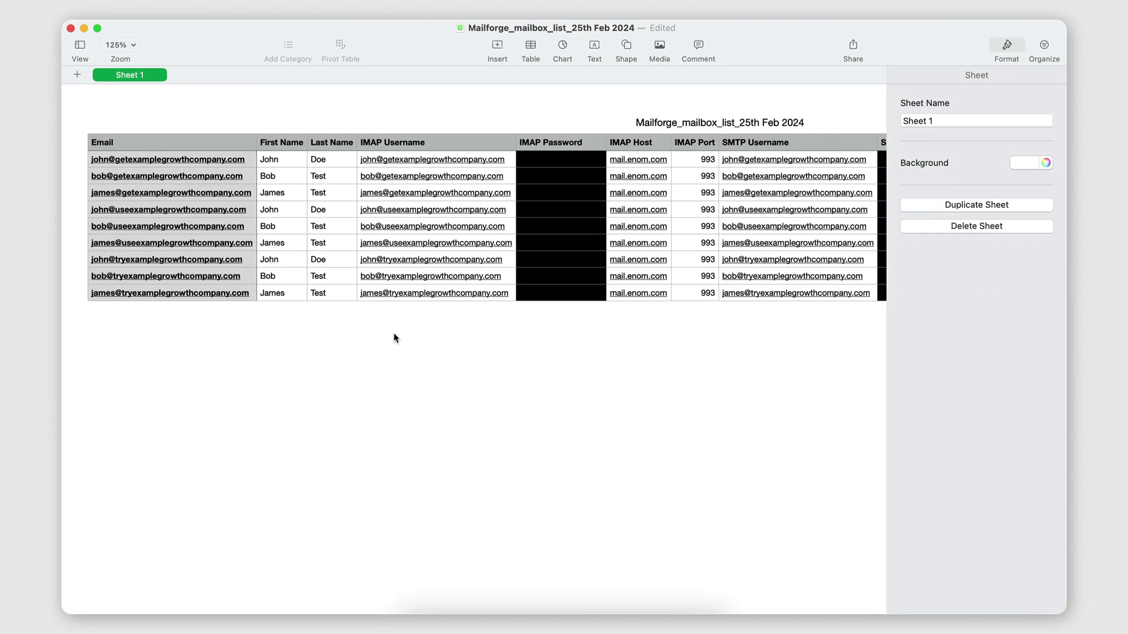
pyautogui.hscroll(10, 398, 359)
pyautogui.hscroll(-10, 400, 364)
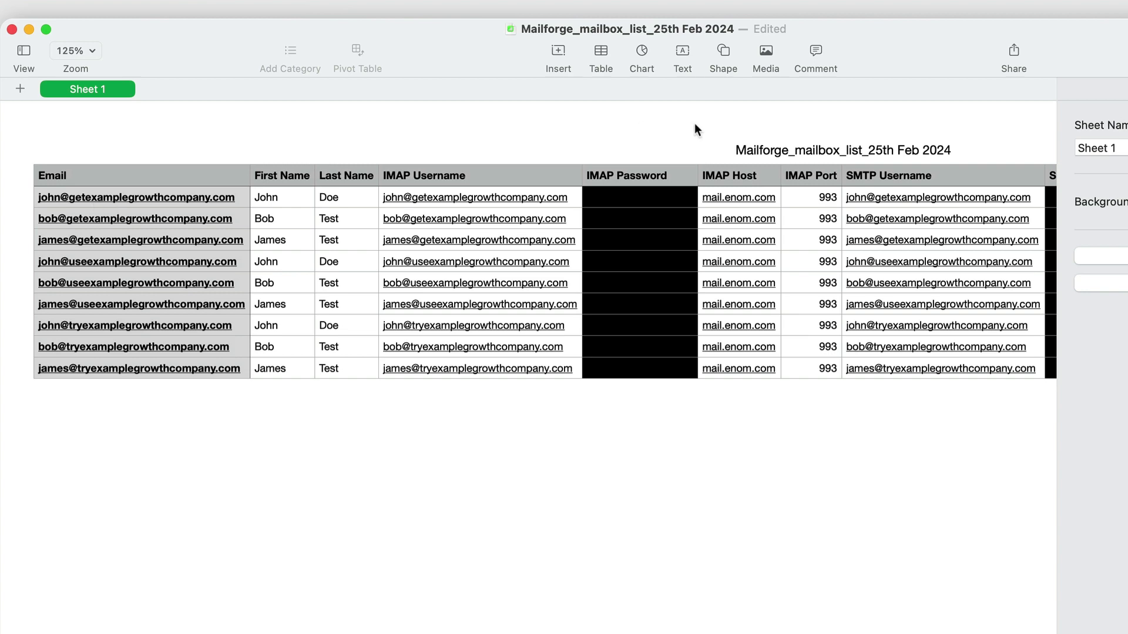
pyautogui.hscroll(10, 576, 327)
pyautogui.hscroll(-10, 573, 327)
pyautogui.hscroll(3, 452, 463)
pyautogui.hscroll(-3, 452, 463)
pyautogui.hscroll(3, 351, 267)
pyautogui.hscroll(15, 350, 267)
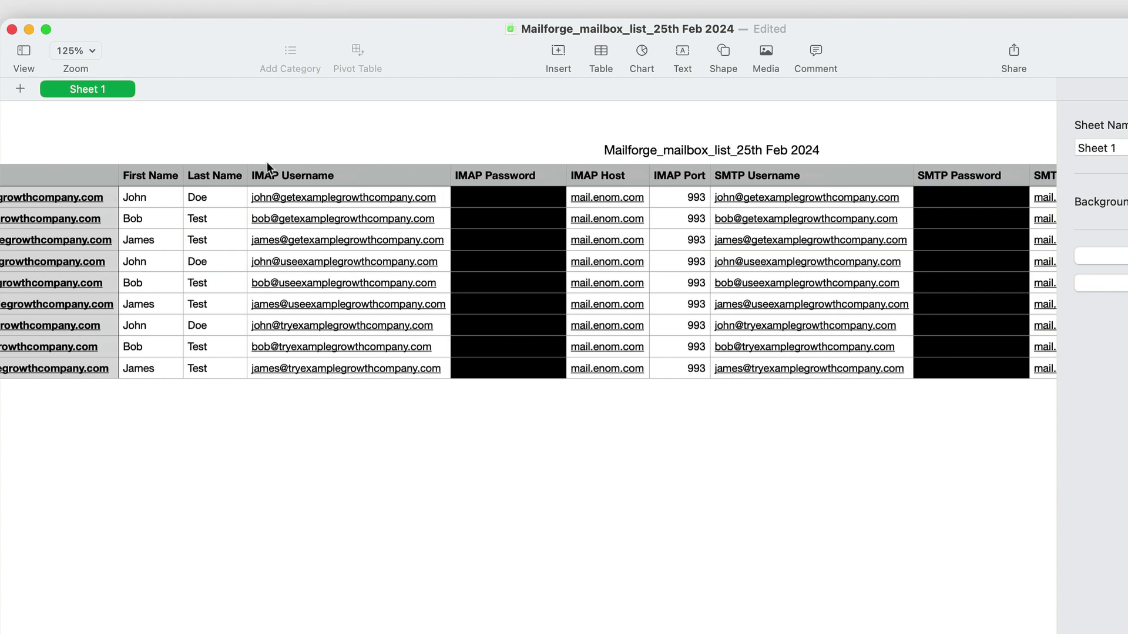
pyautogui.hscroll(-2, 405, 213)
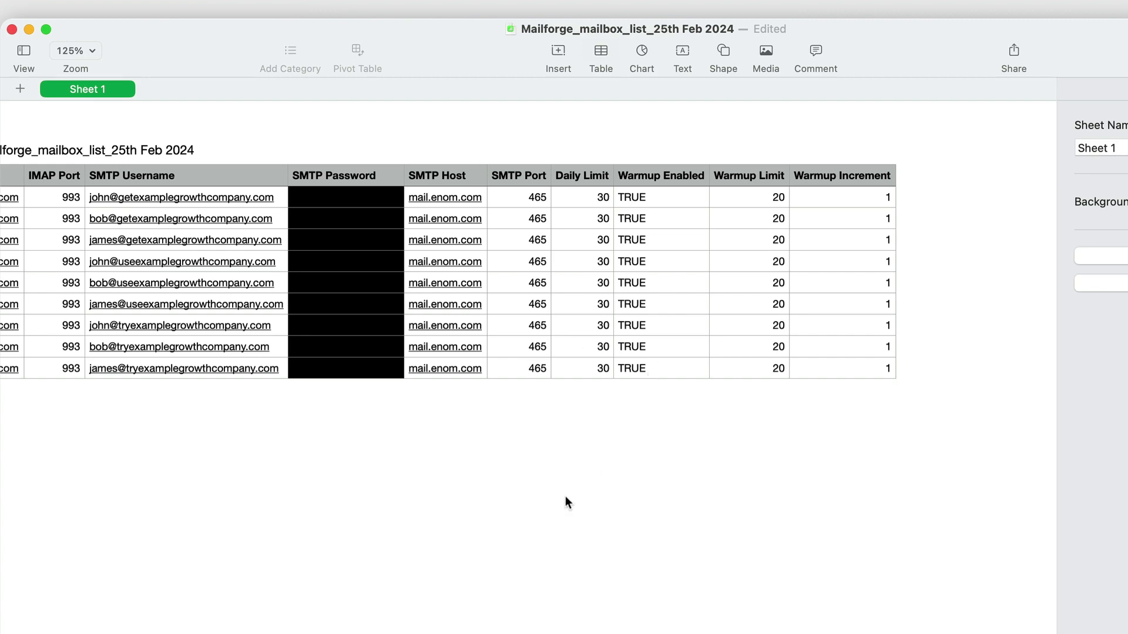
pyautogui.hscroll(-10, 565, 496)
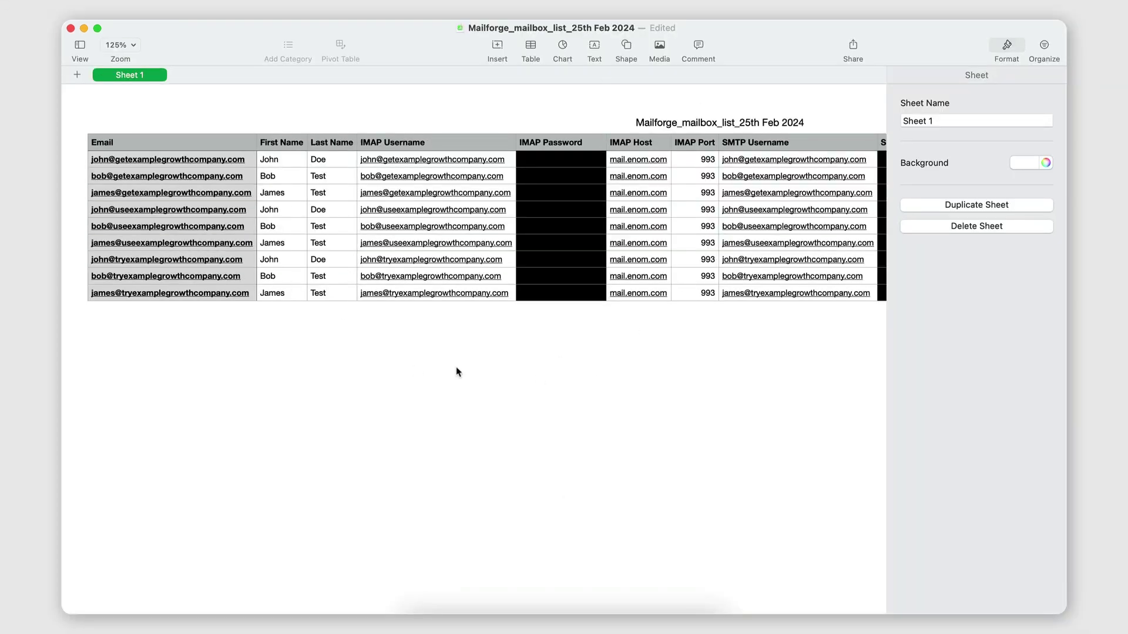
pyautogui.hscroll(3, 457, 372)
pyautogui.hscroll(-3, 457, 371)
# Step: Return to Mailforge in the browser and open the second mailbox's webmail inbox
pyautogui.hotkey('ctrl', 'Left')
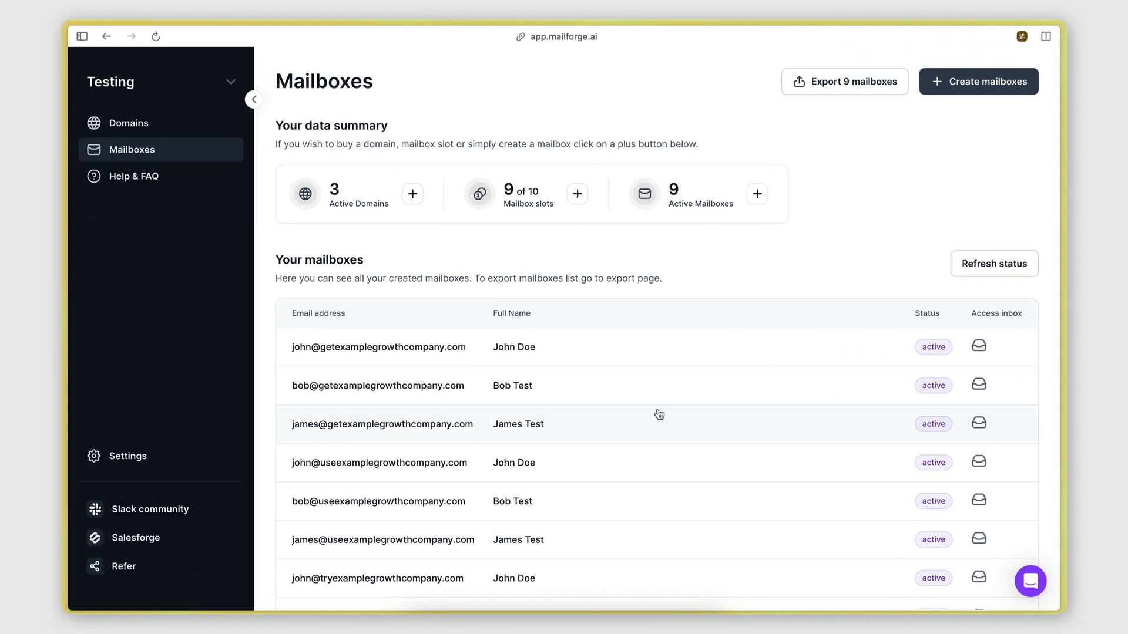
pyautogui.scroll(-3, 658, 414)
pyautogui.scroll(3, 658, 414)
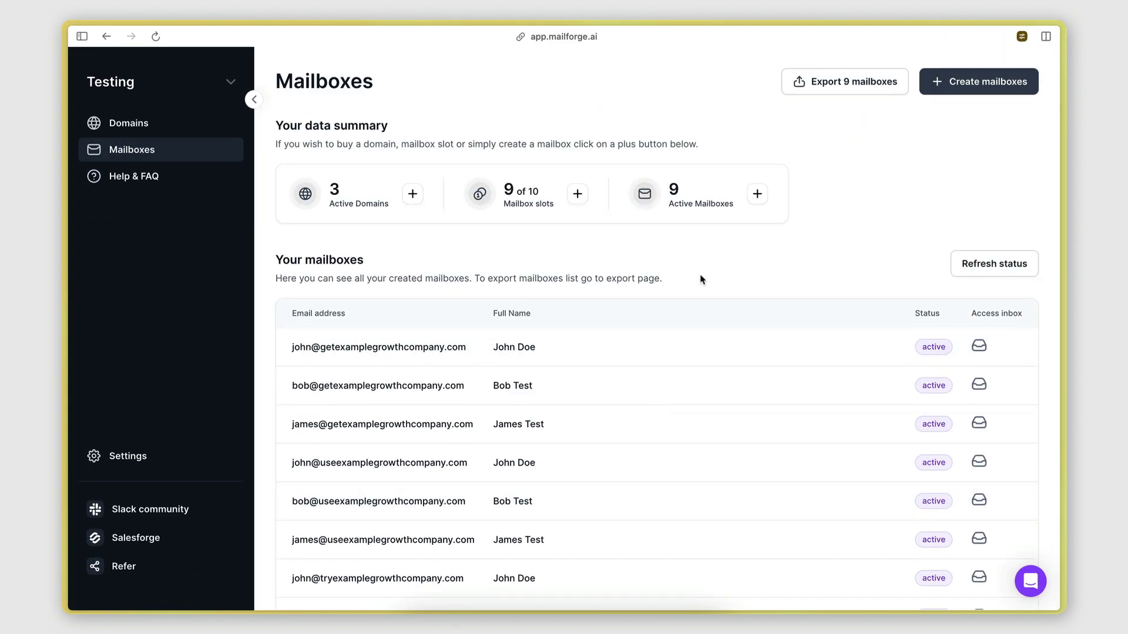
pyautogui.scroll(-3, 702, 280)
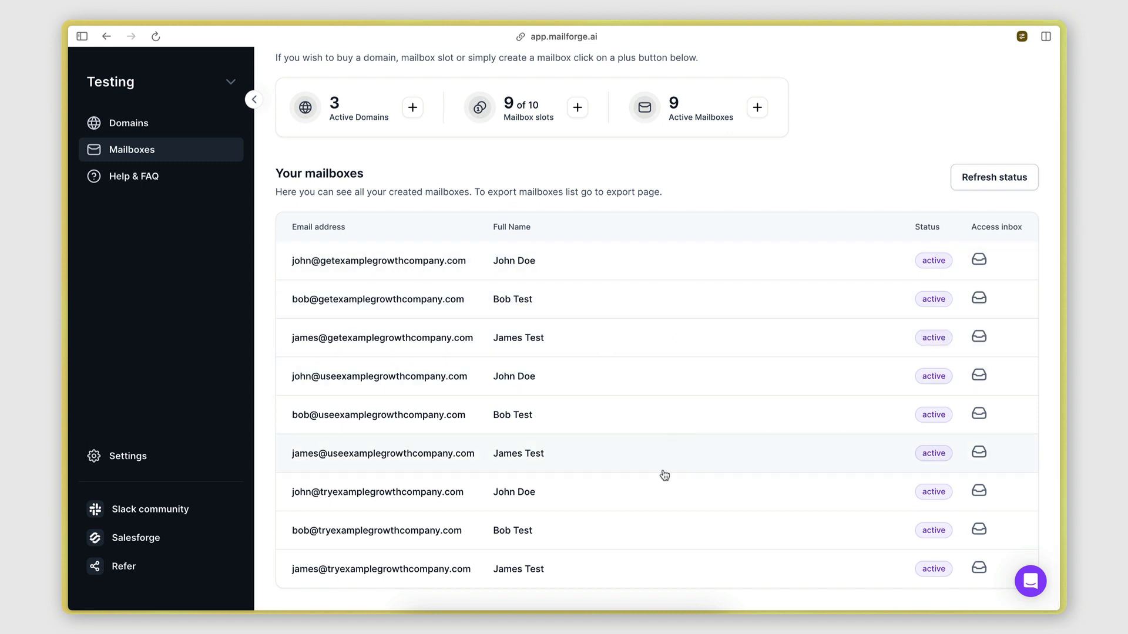
pyautogui.scroll(3, 708, 454)
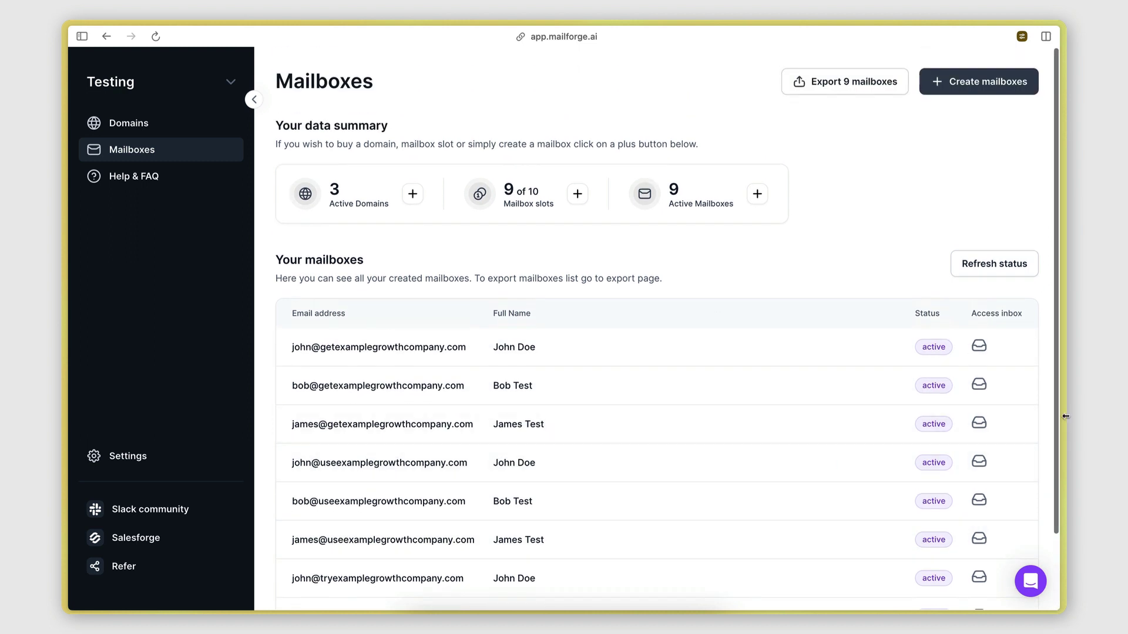
pyautogui.click(979, 386)
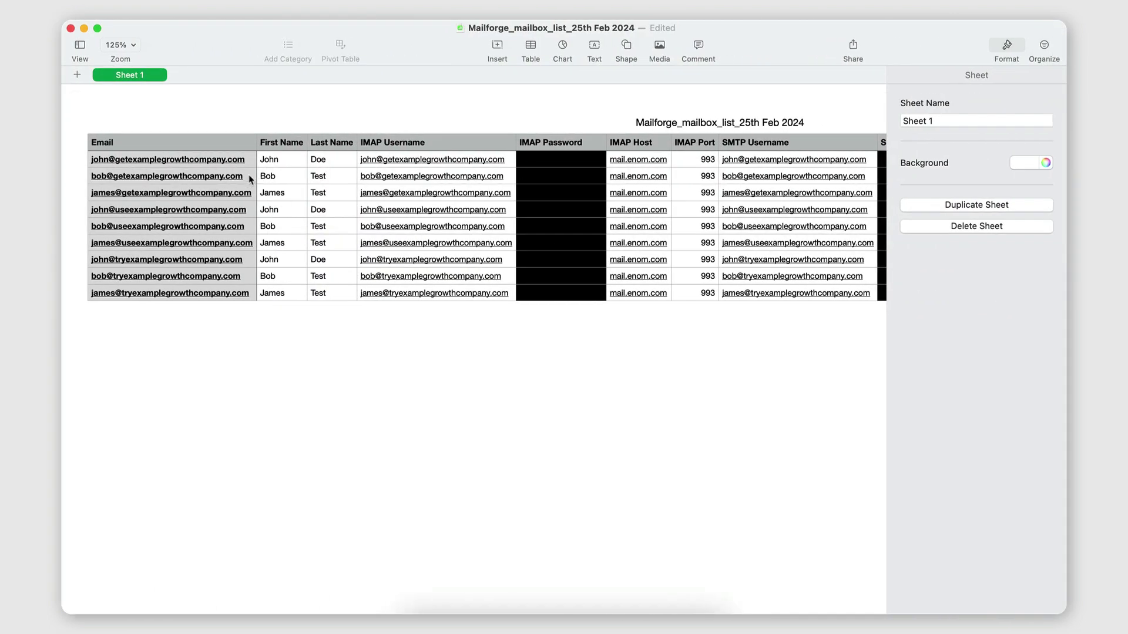
# Step: Log in to webmail with the second mailbox's e-mail address and IMAP password copied from the sheet
pyautogui.click(251, 179)
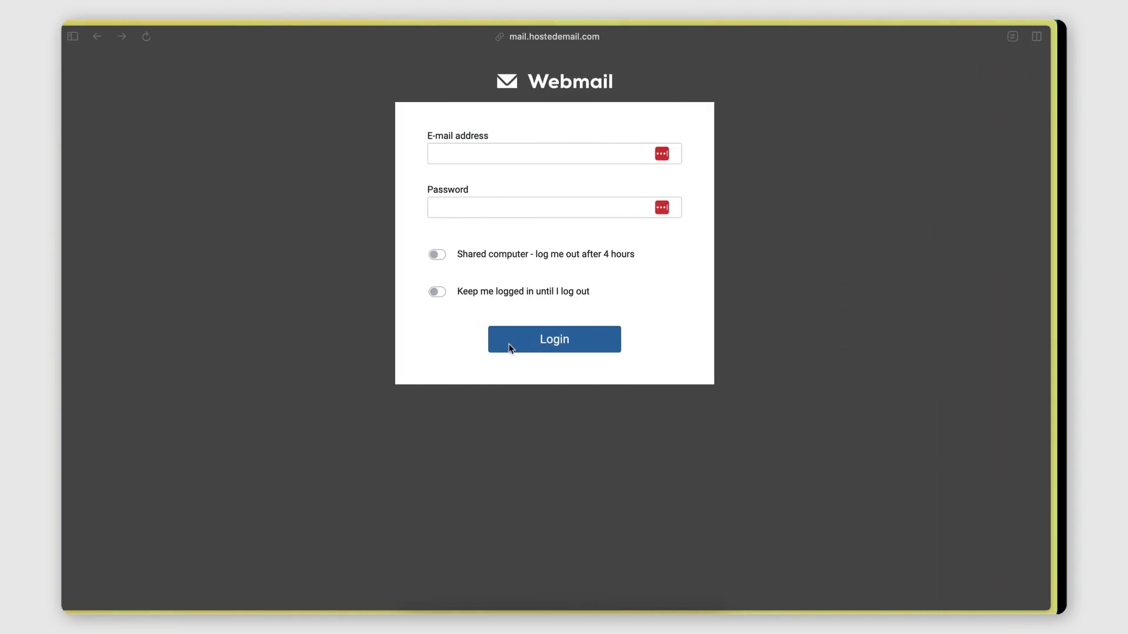
pyautogui.click(464, 154)
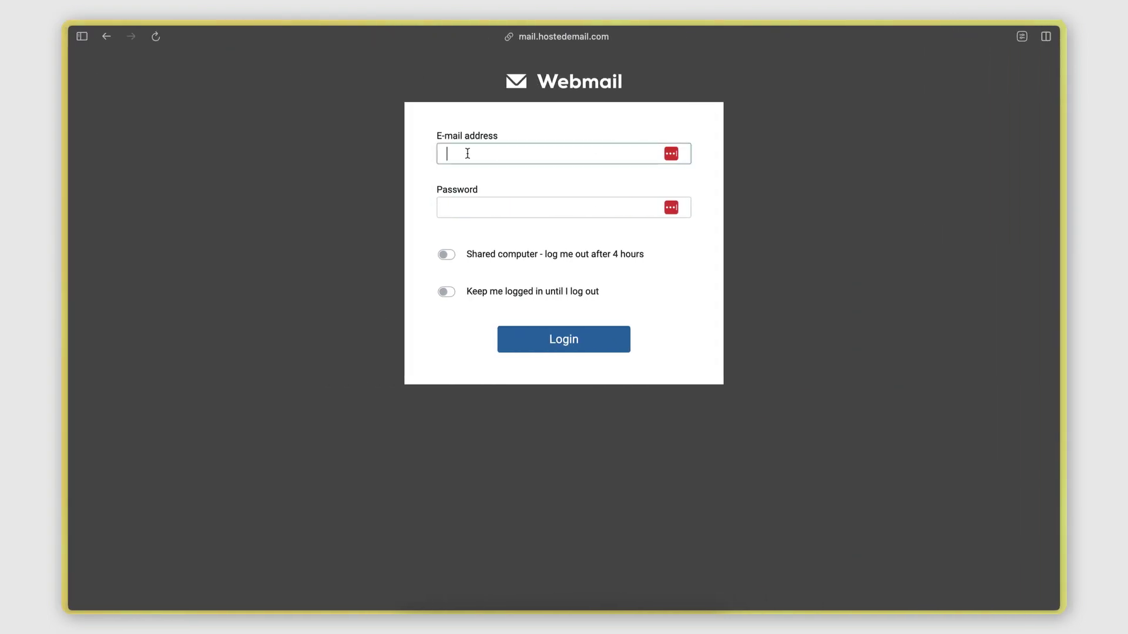
pyautogui.press('super+v')
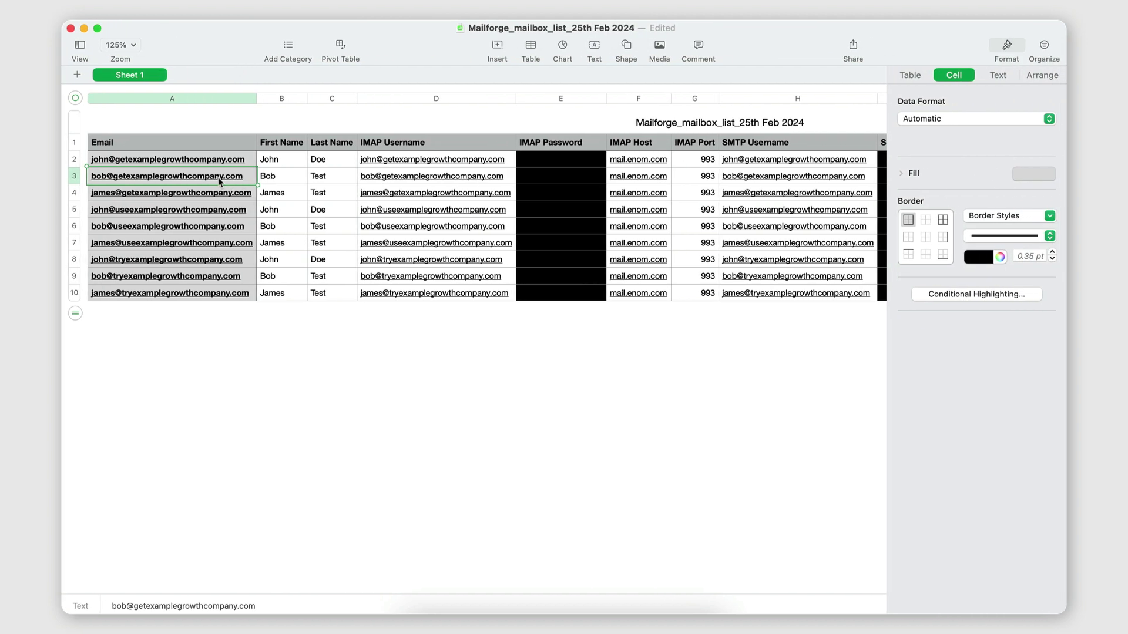
pyautogui.click(555, 176)
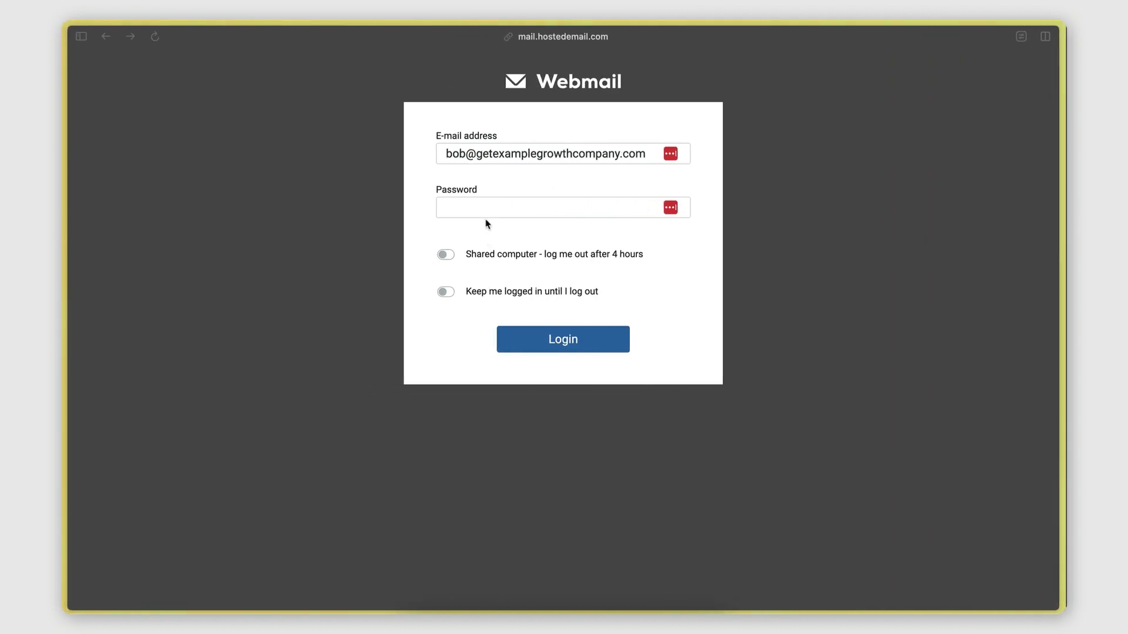
pyautogui.click(487, 210)
pyautogui.press('super+v')
pyautogui.click(523, 235)
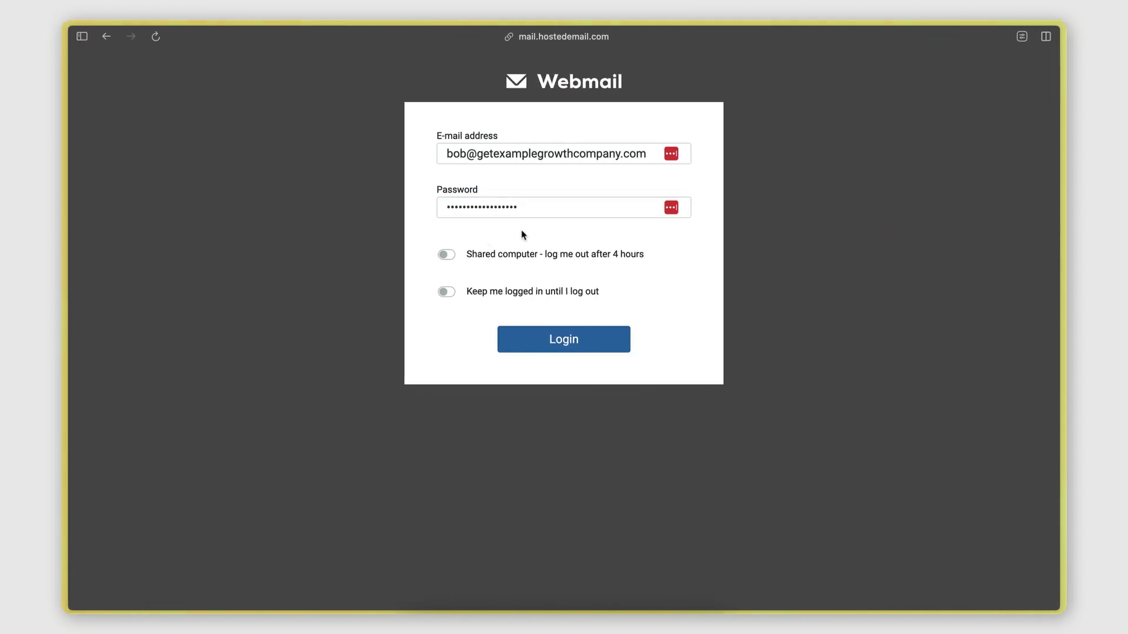
pyautogui.click(565, 340)
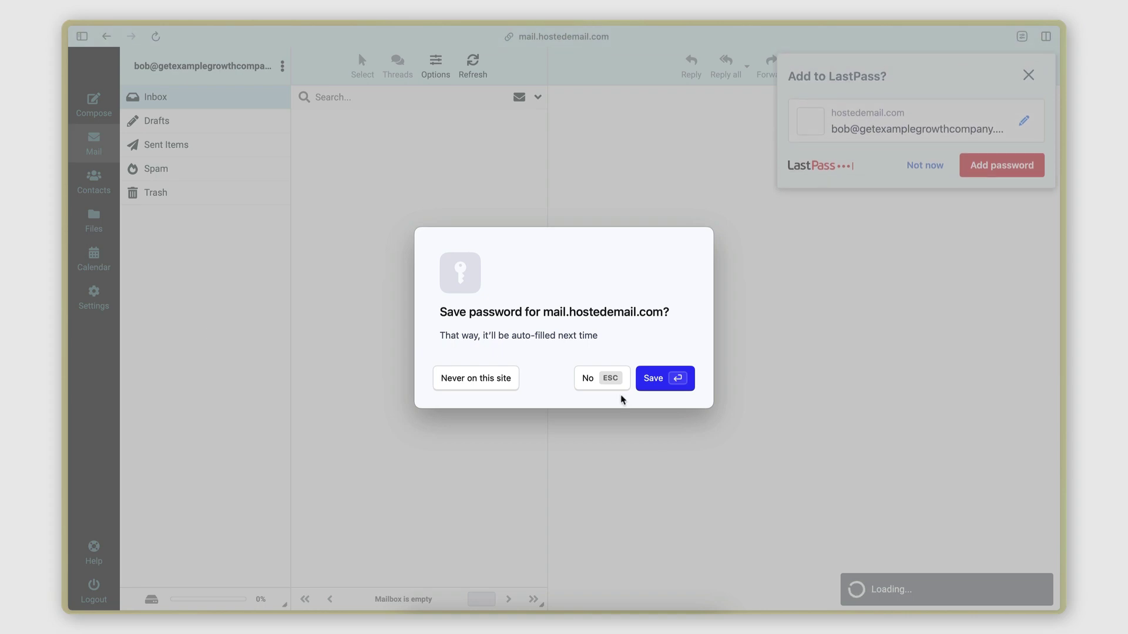
# Step: Decline saving the password in both the browser and LastPass
pyautogui.click(599, 363)
pyautogui.click(913, 166)
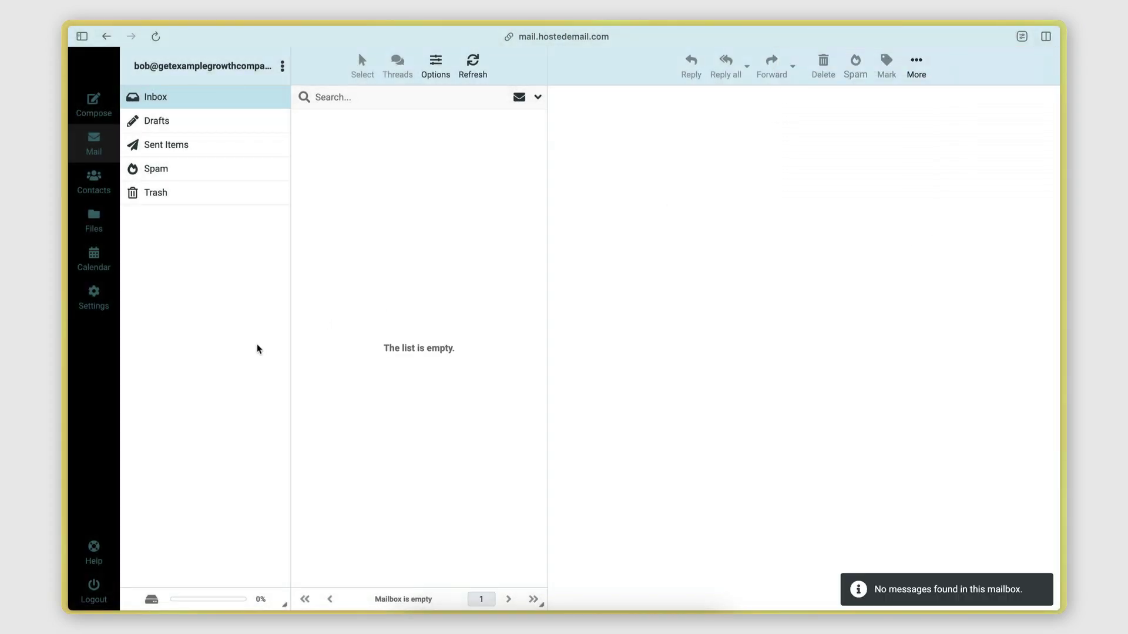